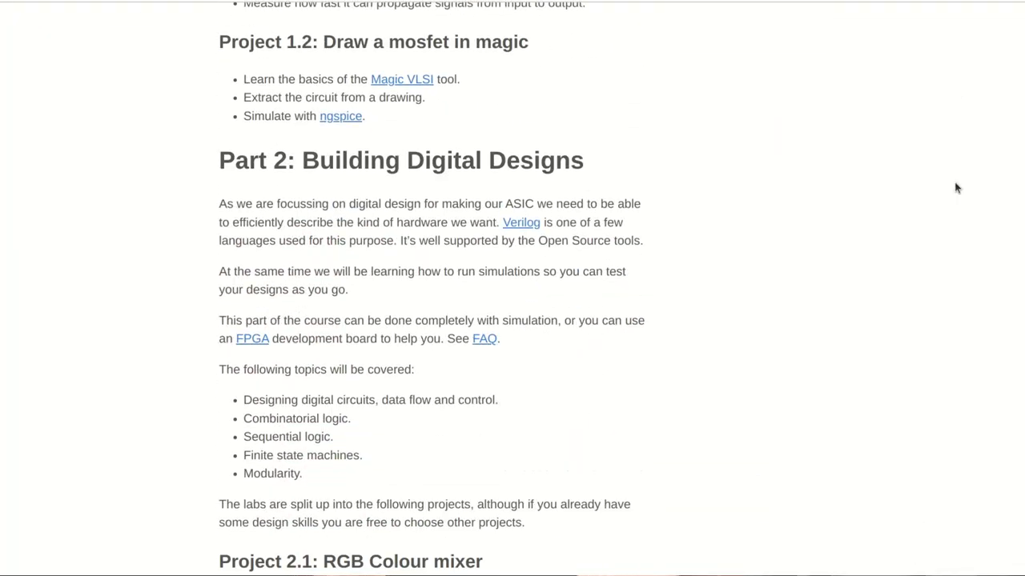
scroll(956, 188, down, 6)
scroll(955, 188, down, 6)
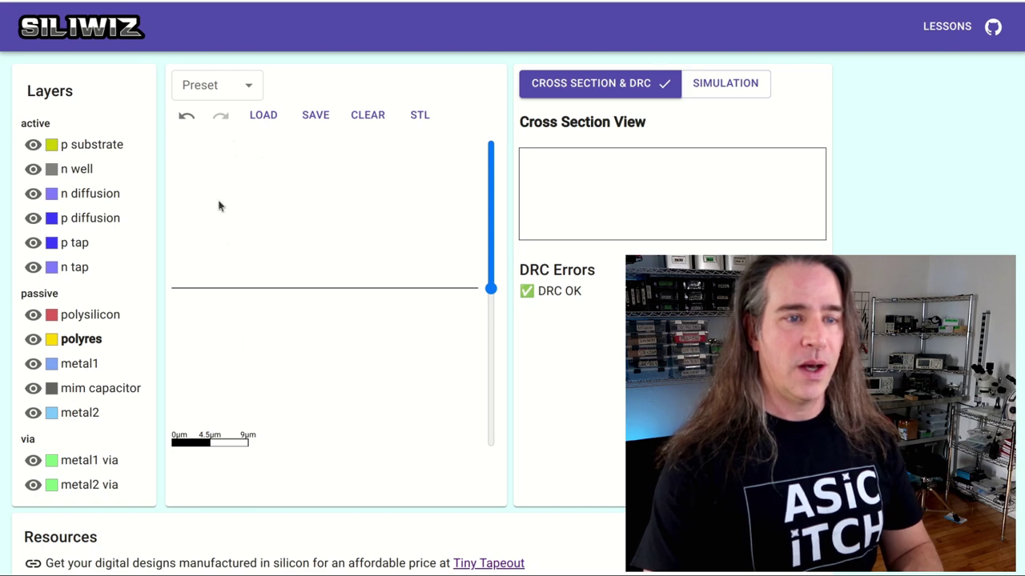
Step: Draw a long, narrow vertical polyres strip and a wider horizontal polyres strip running right from its lower end, forming an L
mouse_move(226, 152)
mouse_down()
mouse_move(253, 337)
mouse_move(238, 404)
mouse_move(239, 388)
mouse_up()
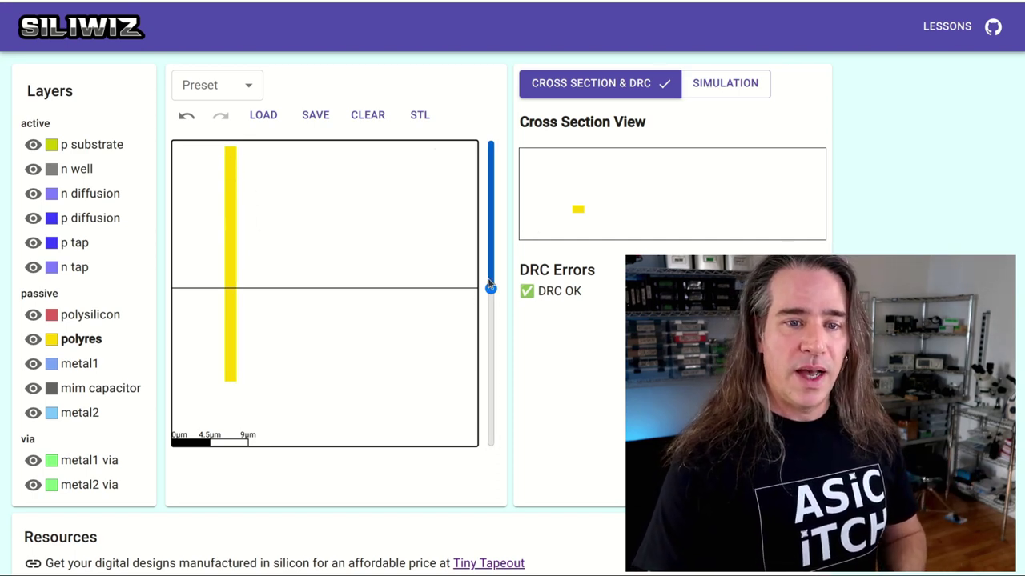
drag(491, 288, 455, 319)
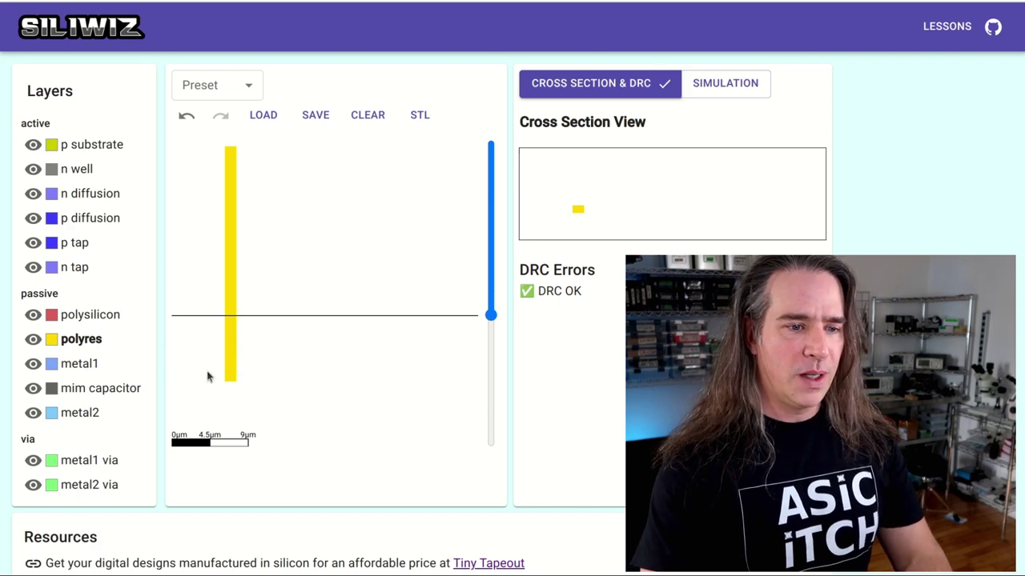
mouse_move(225, 369)
mouse_down()
mouse_move(398, 407)
mouse_move(440, 398)
mouse_up()
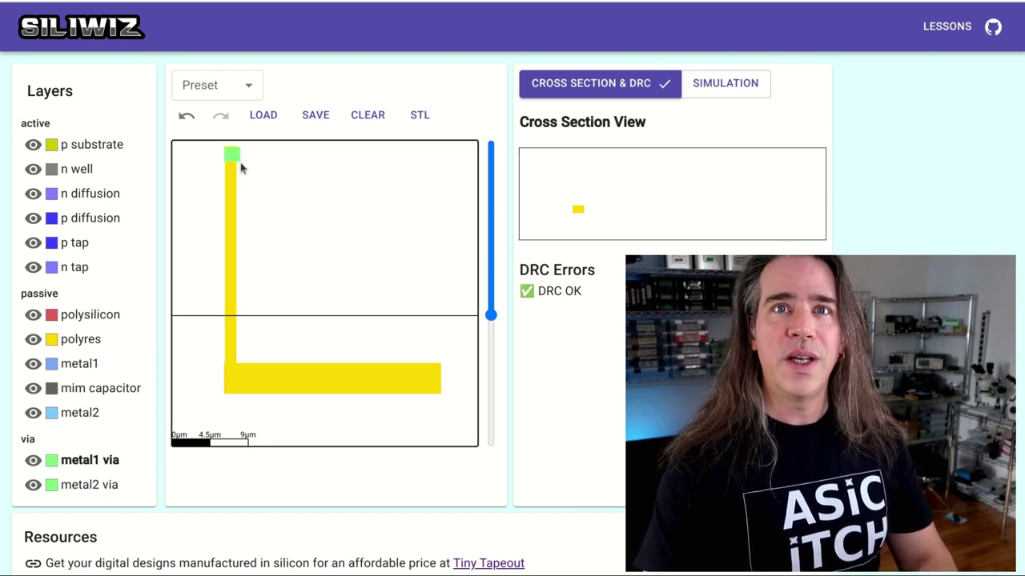
Step: Place metal1 vias at the corner and far end of the horizontal polyres strip, and move the cross-section line through both vias
click(235, 381)
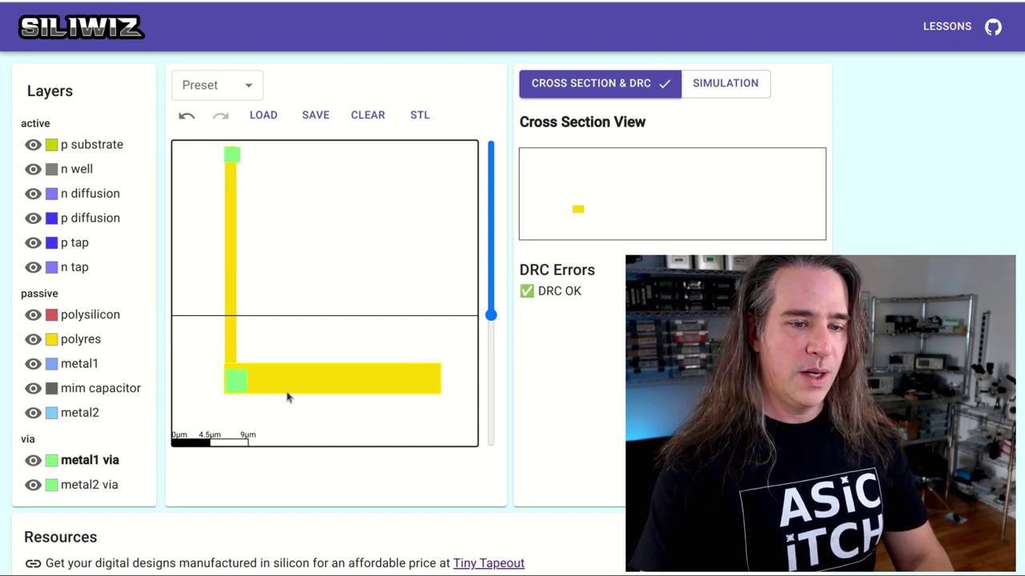
click(434, 378)
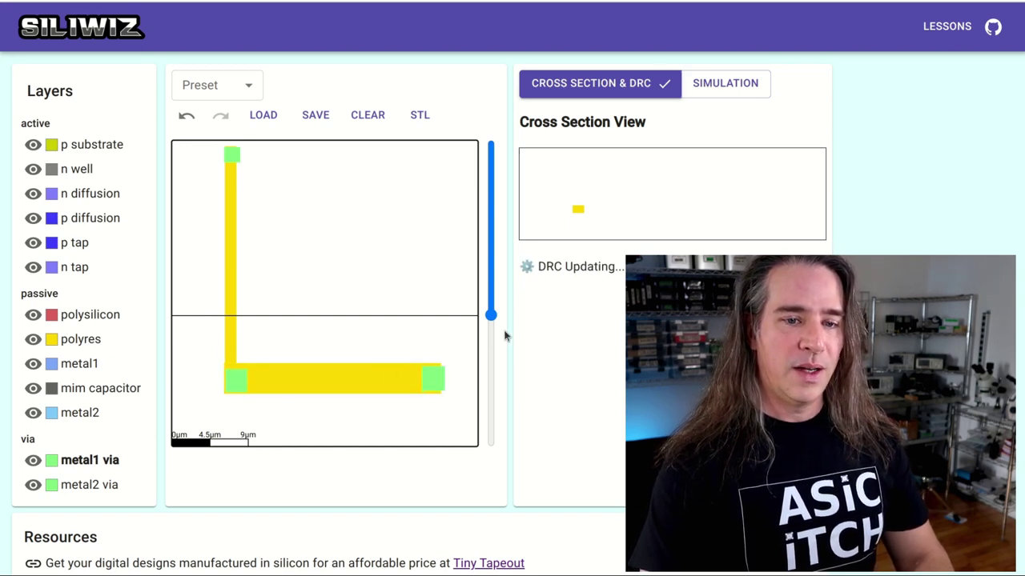
drag(491, 318, 490, 380)
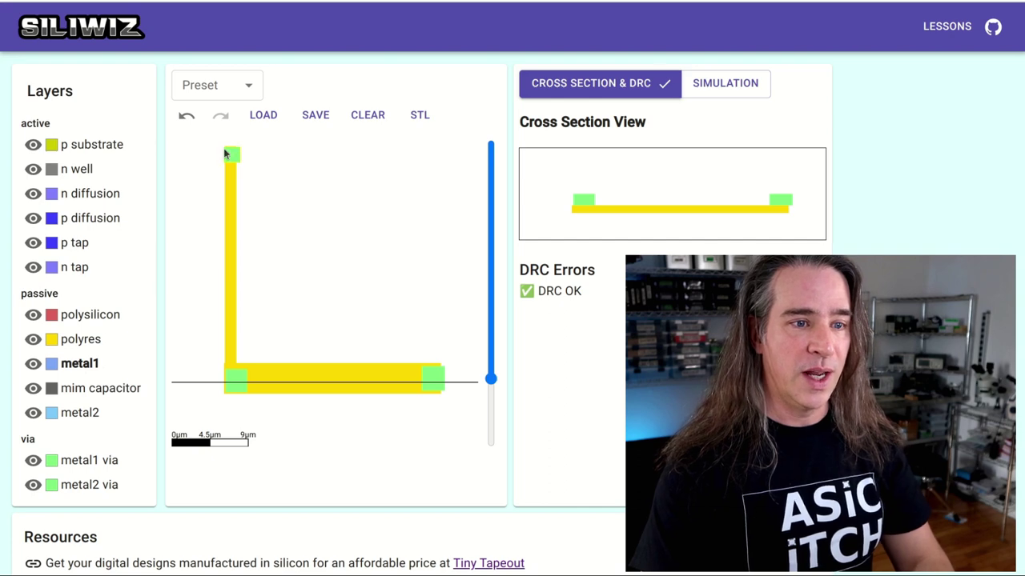
Step: Cover each of the three vias on the L-shaped resistor with a small metal1 rectangle
drag(219, 145, 239, 160)
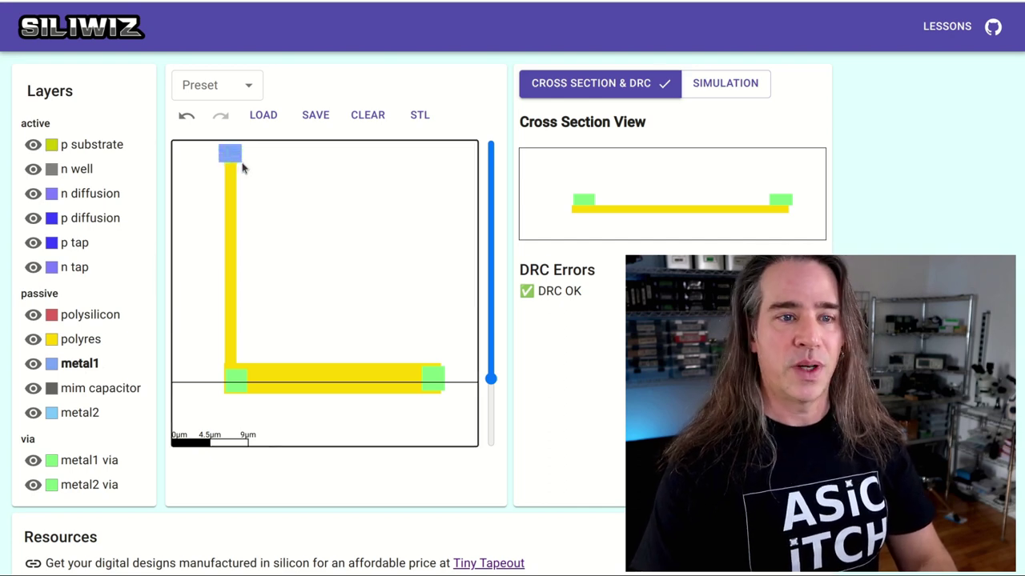
drag(227, 375, 251, 392)
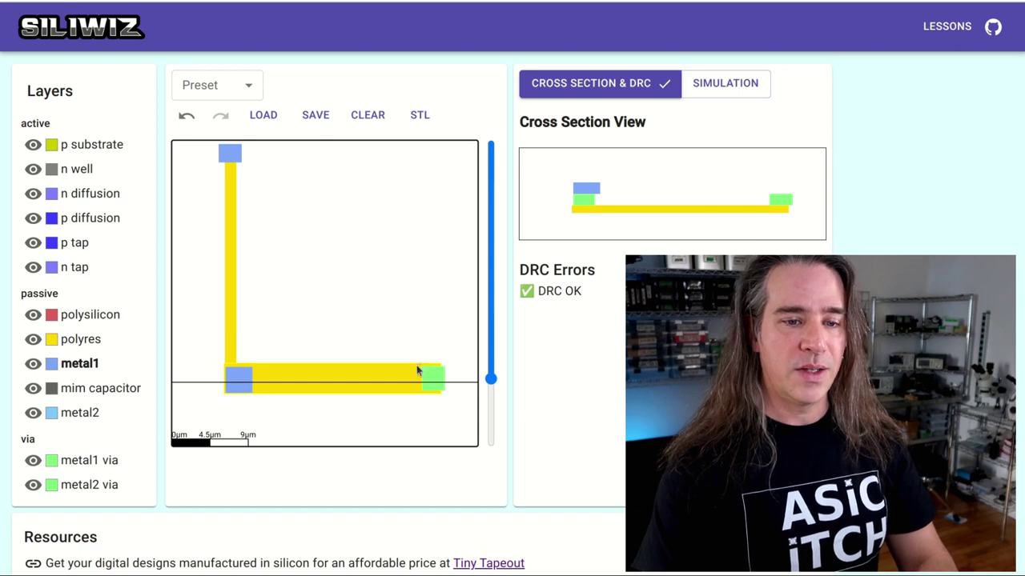
drag(423, 365, 446, 390)
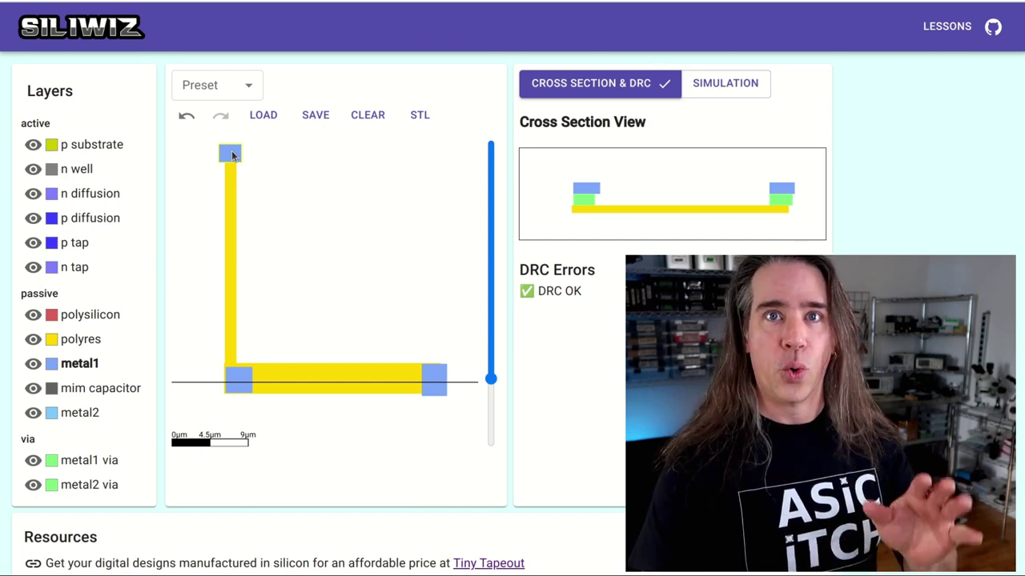
Step: Label the metal1 pad at the upper end of the vertical strip "in"
right_click(230, 154)
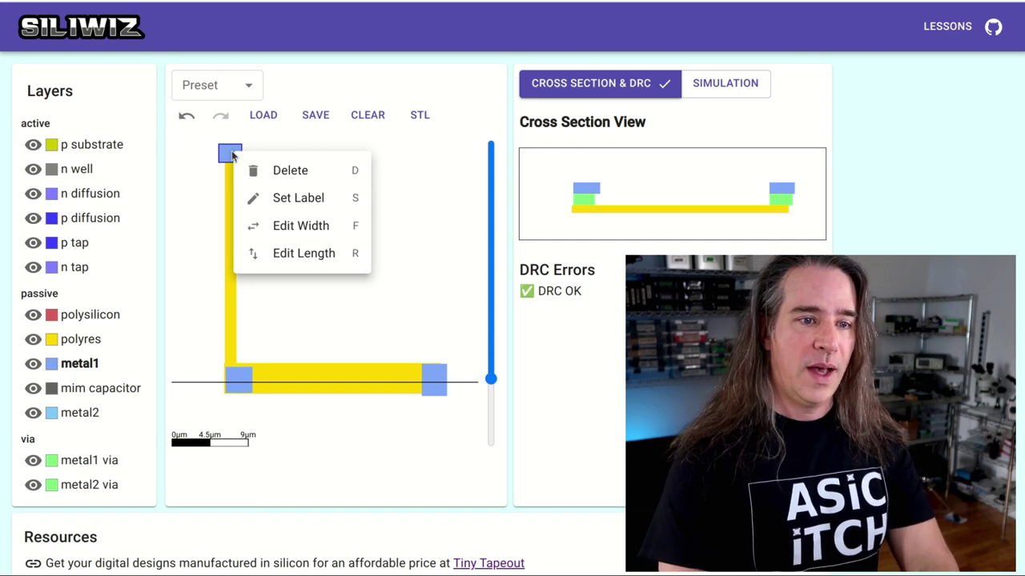
key(s)
text(in)
key(Return)
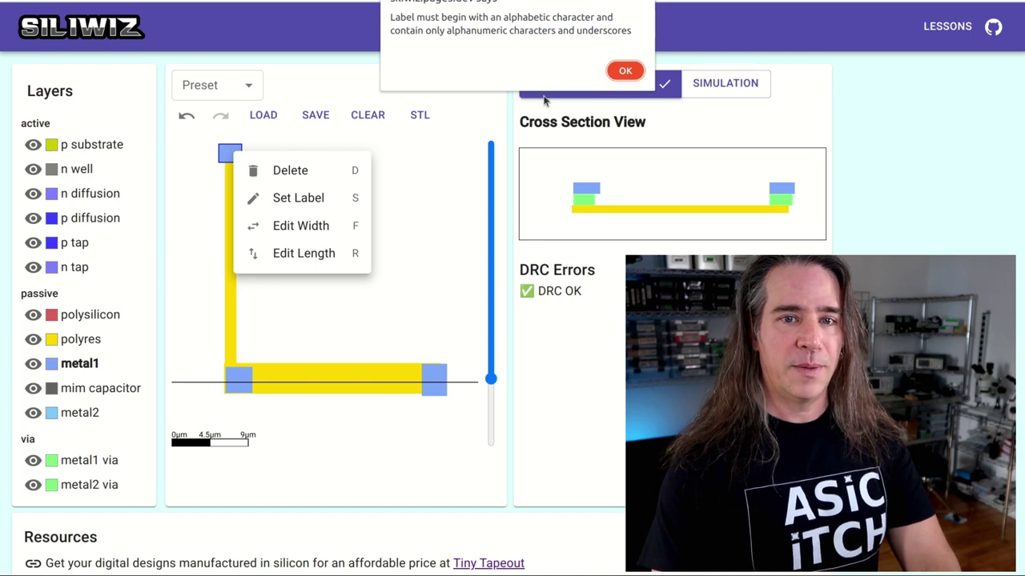
key(Return)
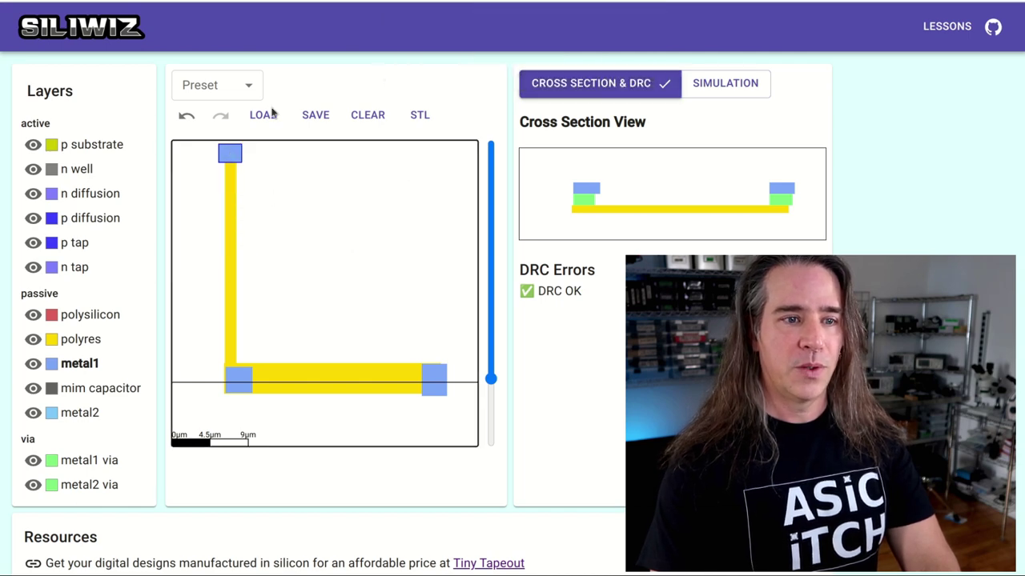
double_click(230, 153)
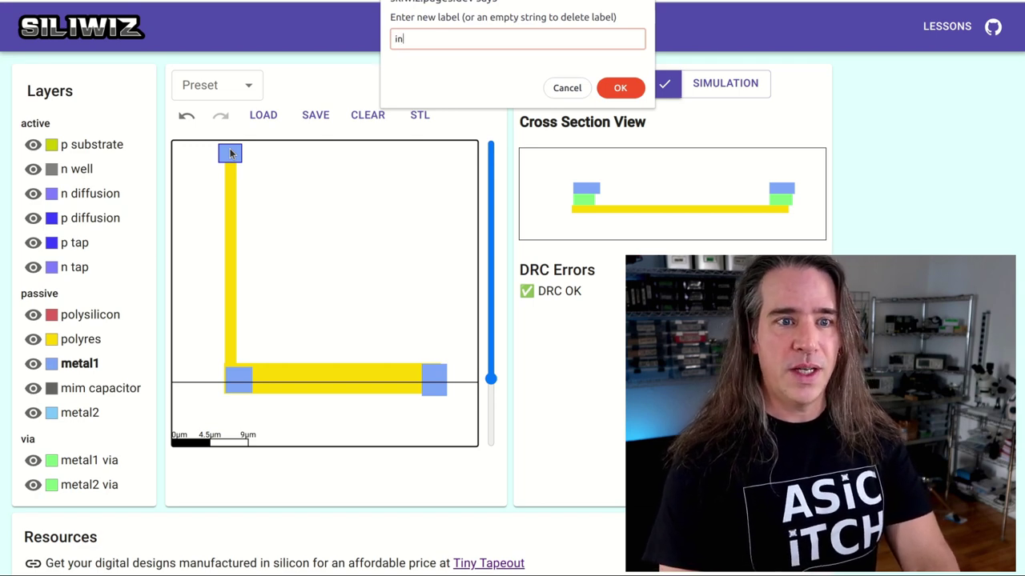
key(Return)
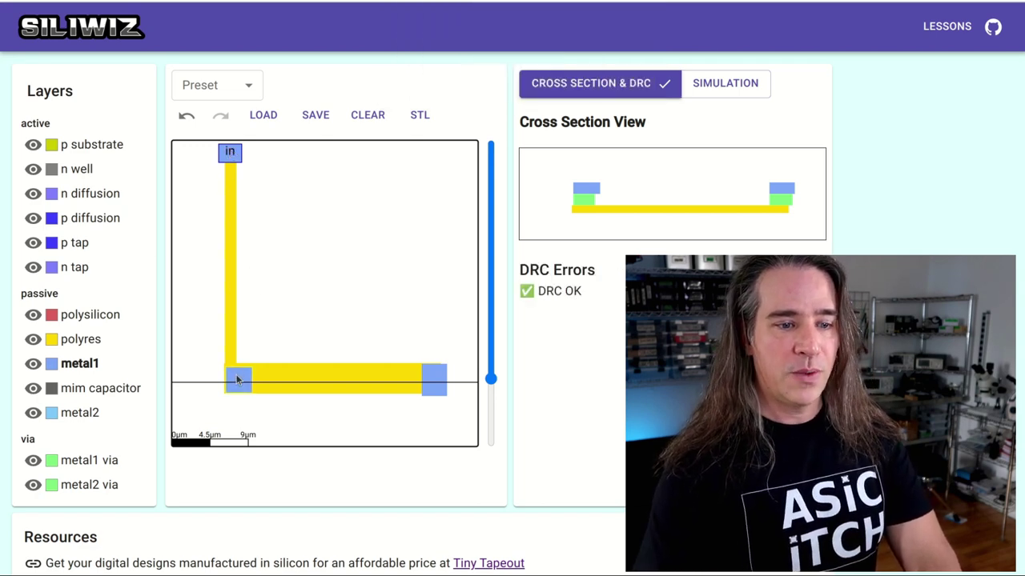
Step: Label the metal1 pad at the corner "out" and the pad at the far end of the horizontal strip "vss"
right_click(237, 381)
click(287, 424)
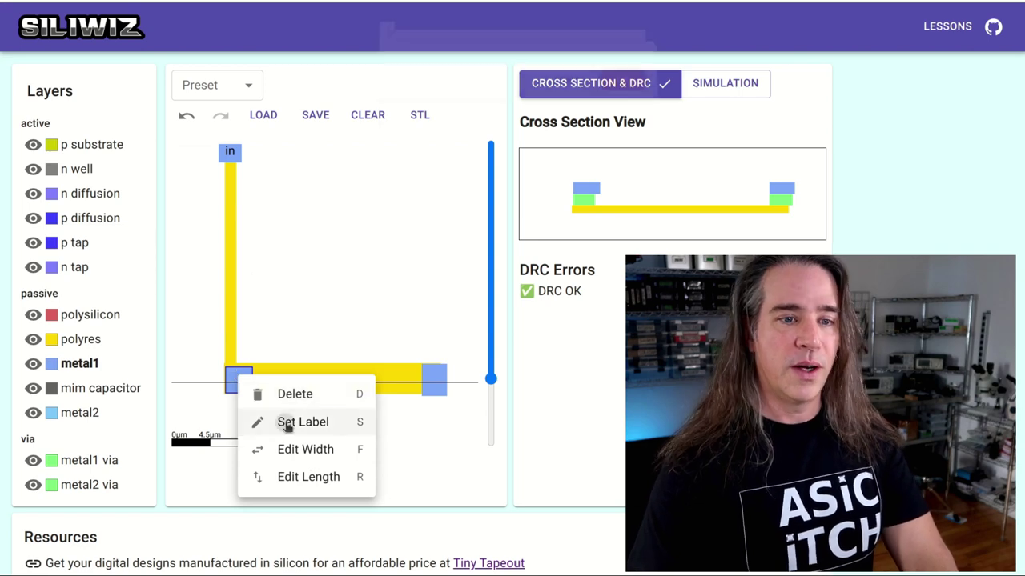
text(out)
key(Return)
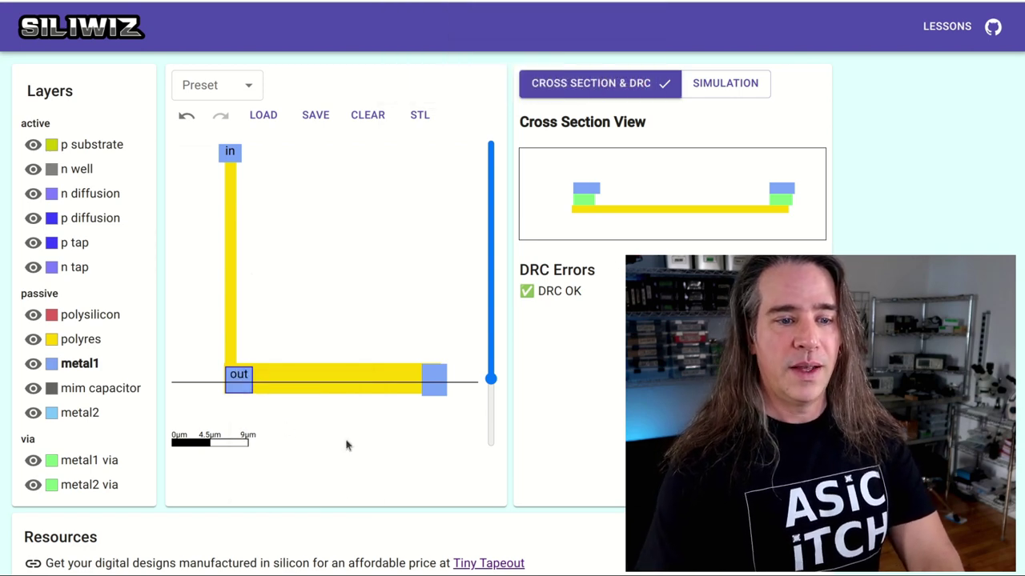
right_click(430, 388)
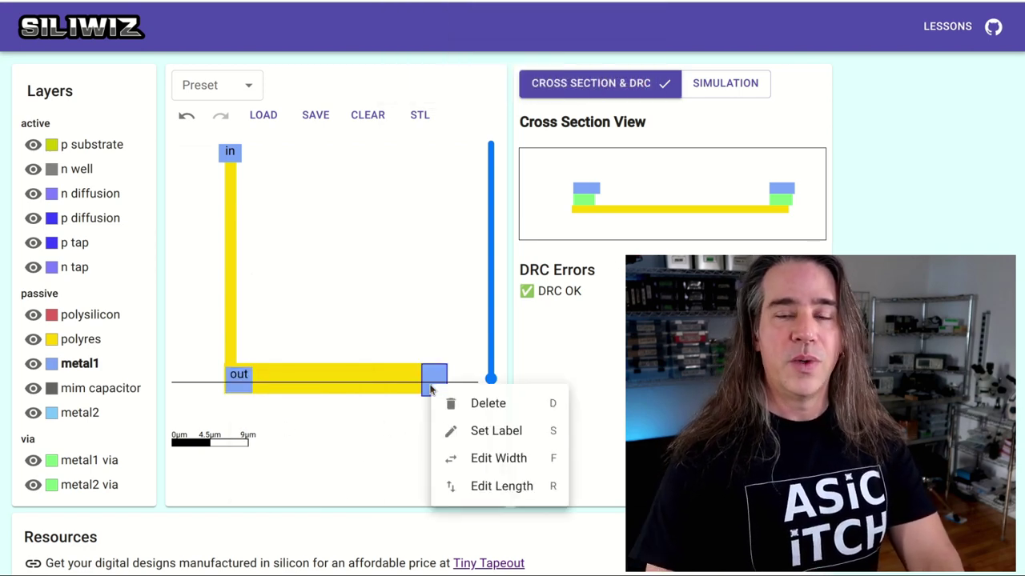
text(s)
text(vss)
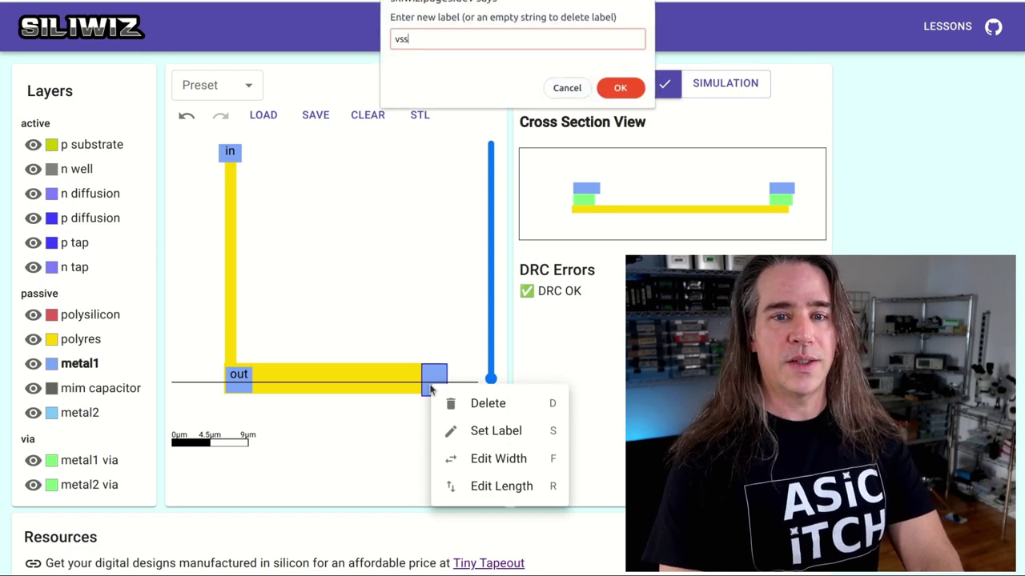
key(Return)
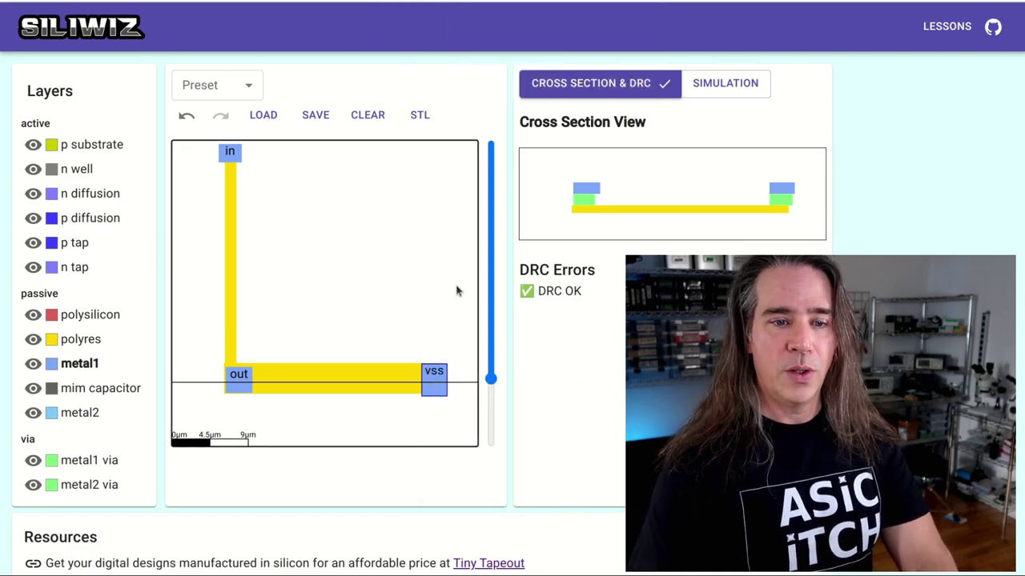
Step: Show the SPICE netlist and examine the resistors and input pulse in the extracted circuit
scroll(558, 313, down, 2)
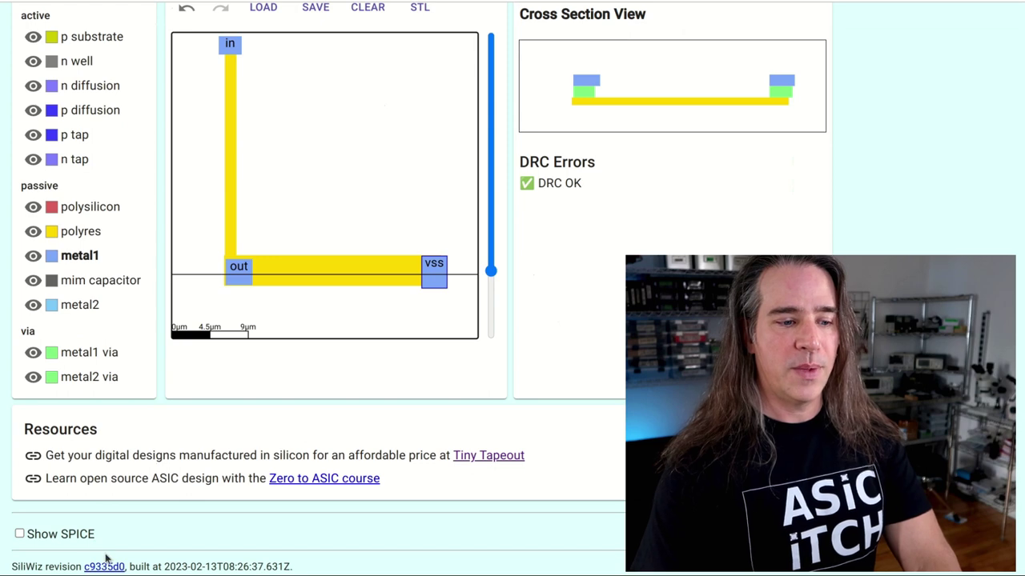
click(69, 538)
scroll(162, 454, down, 4)
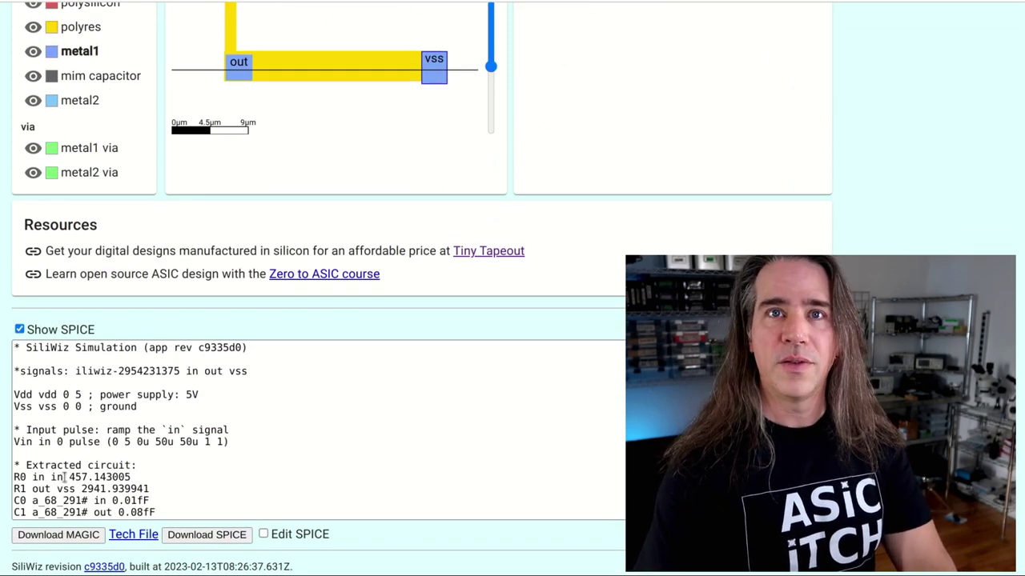
scroll(173, 437, down, 1)
scroll(176, 432, up, 1)
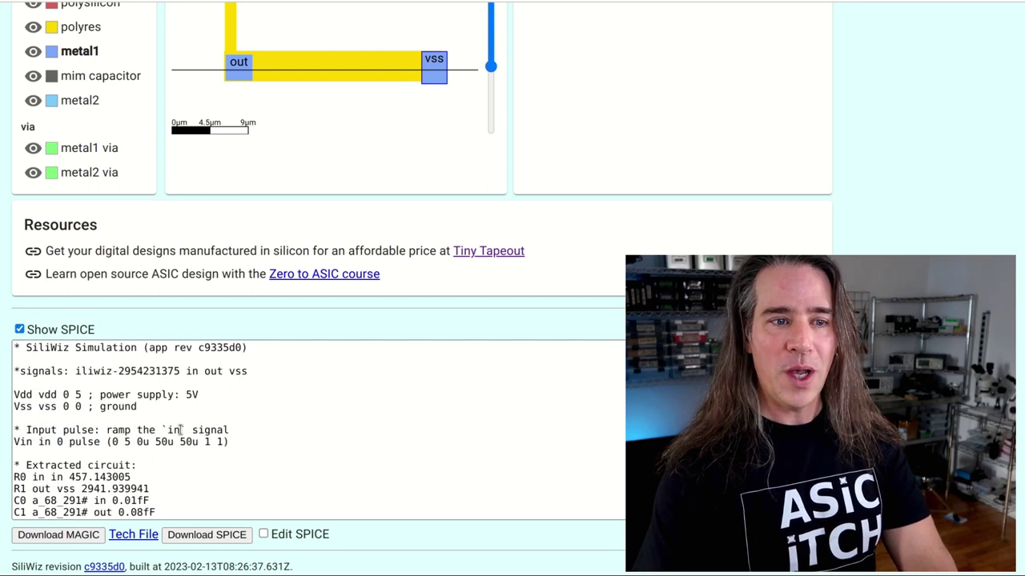
Step: Display the simulation plot and review the in and out signals along with the input voltage settings
scroll(181, 420, up, 4)
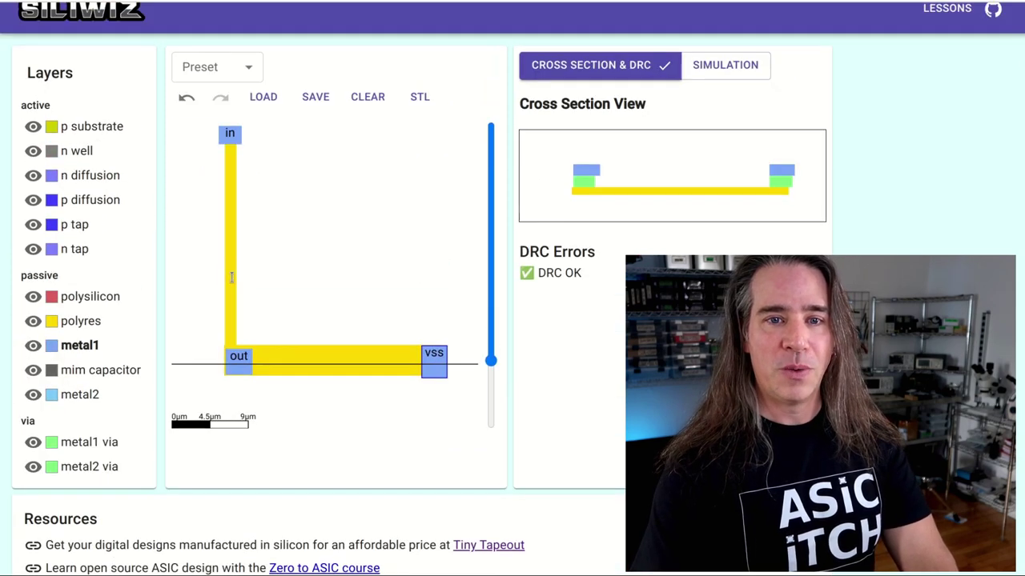
click(730, 67)
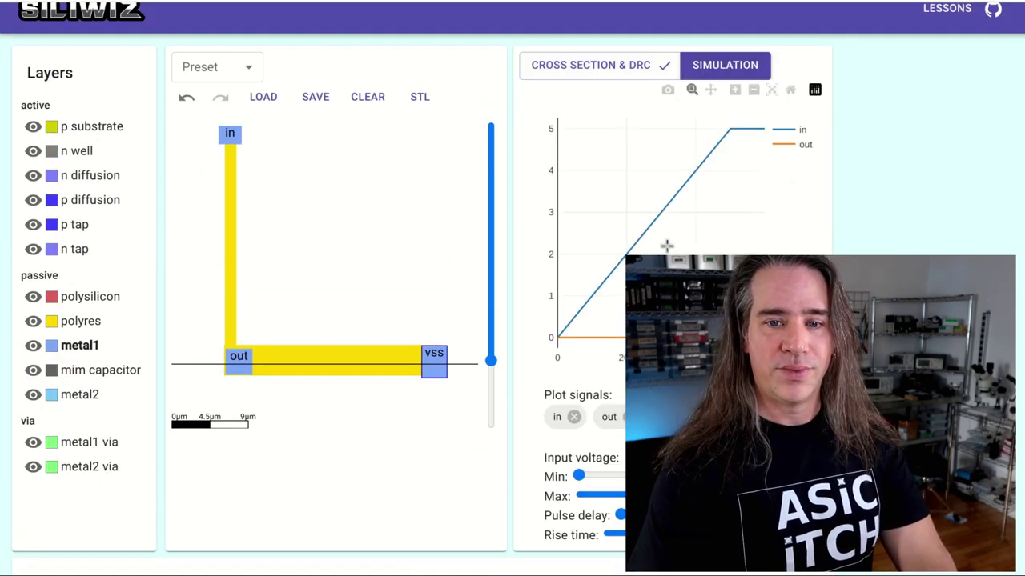
scroll(667, 246, down, 5)
scroll(666, 245, up, 2)
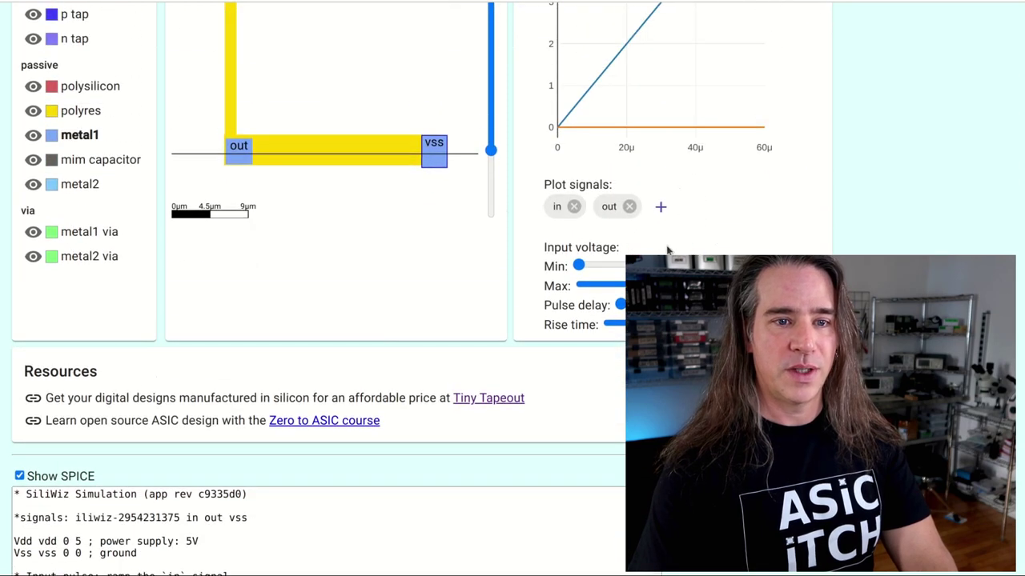
scroll(667, 250, up, 1)
scroll(666, 250, down, 3)
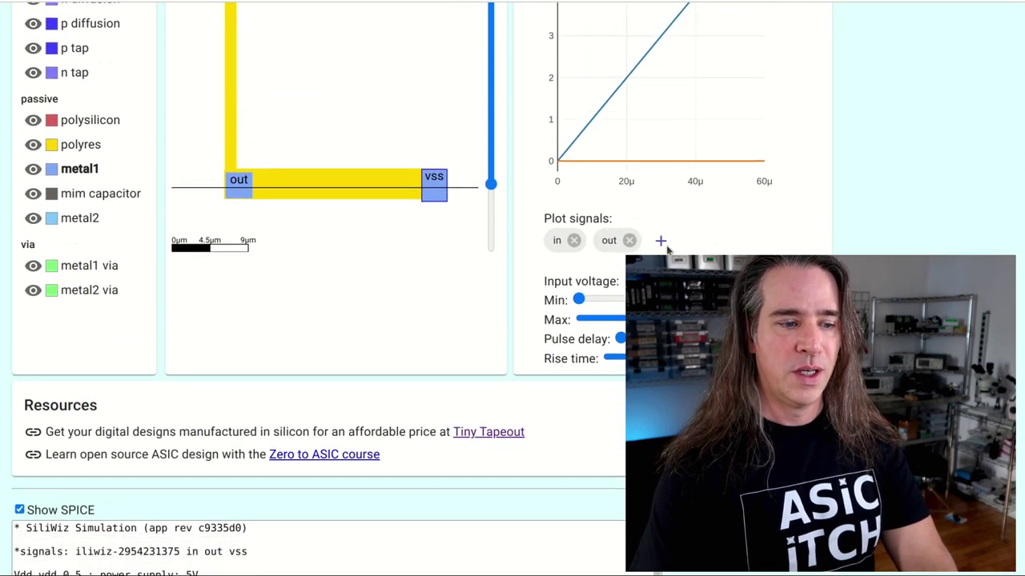
scroll(526, 289, up, 3)
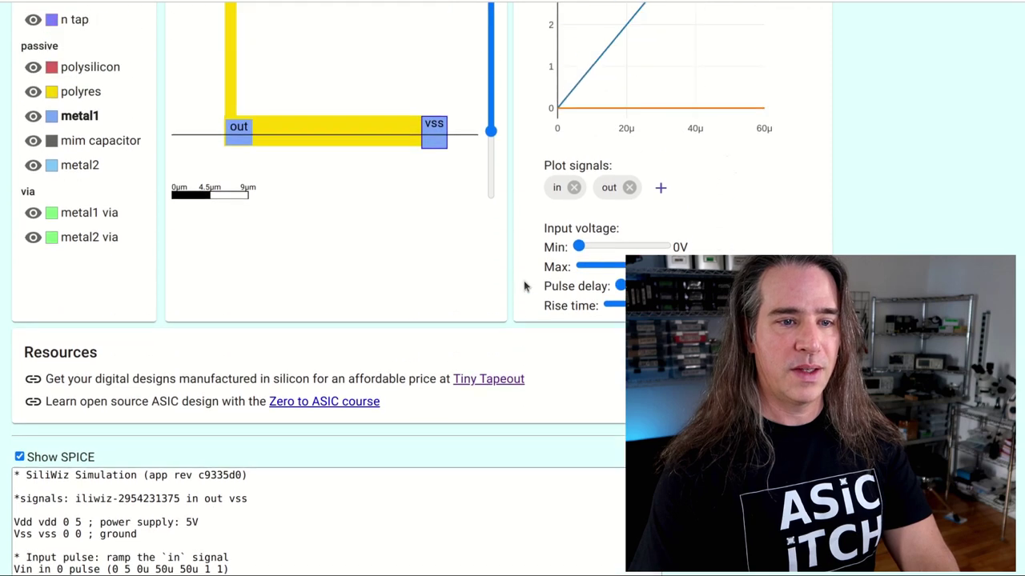
Step: Replace the horizontal polyres strip with a narrower one running from the out pad to the vss pad
right_click(365, 222)
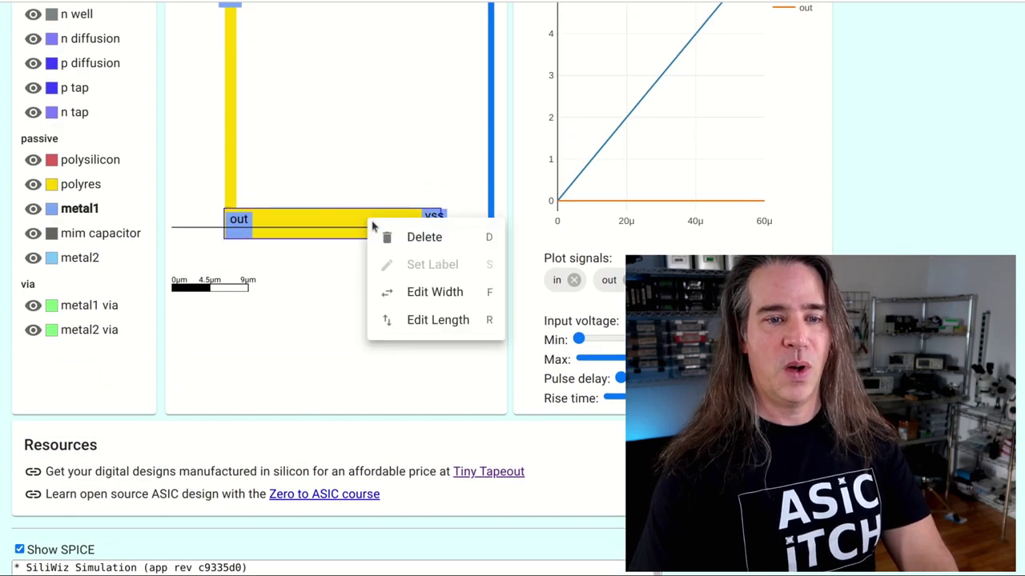
click(397, 236)
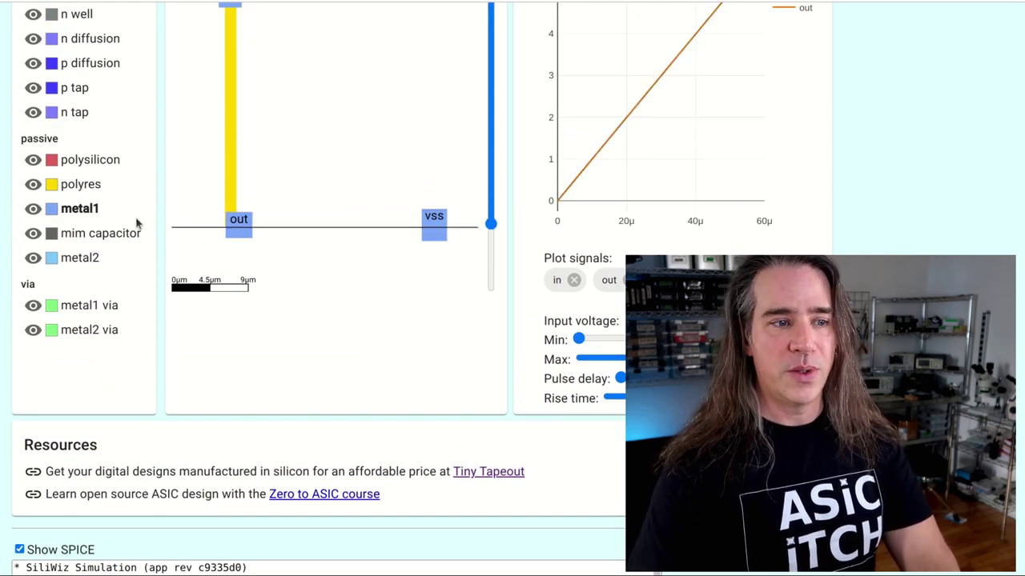
click(81, 184)
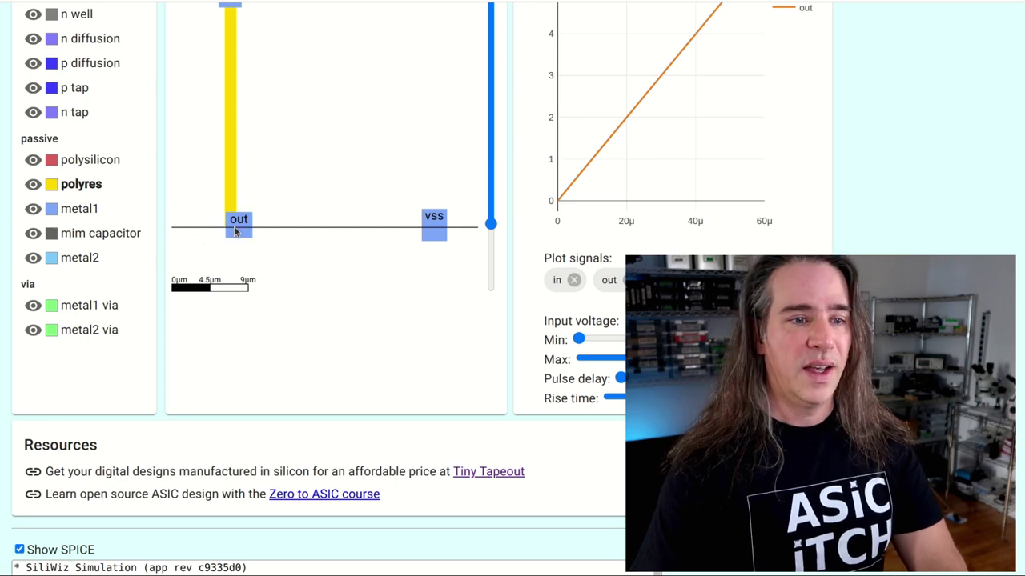
drag(231, 220, 439, 230)
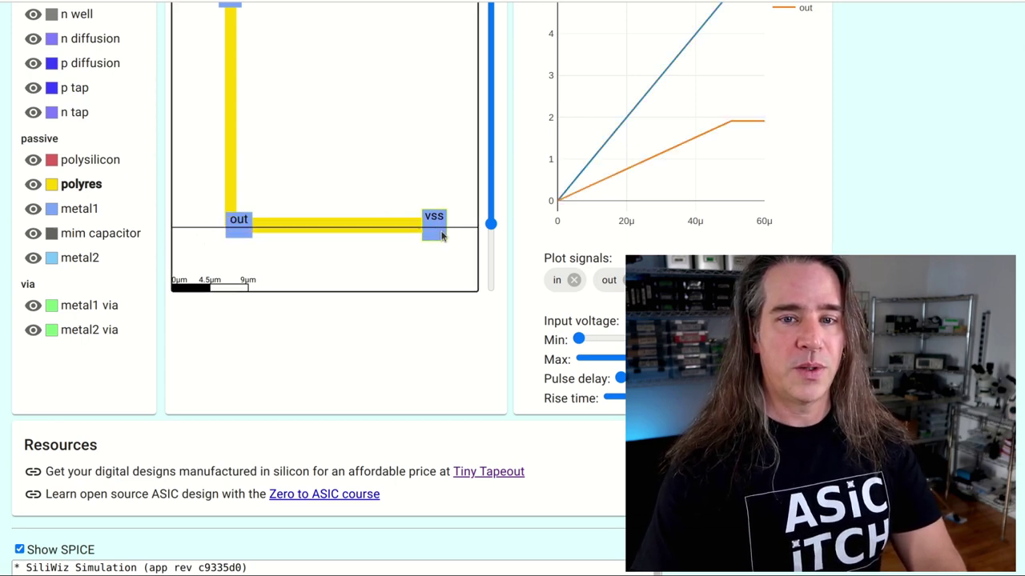
Step: Compare the in and out voltage curves in the simulation plot and check the resistances in the SPICE netlist
scroll(580, 200, up, 2)
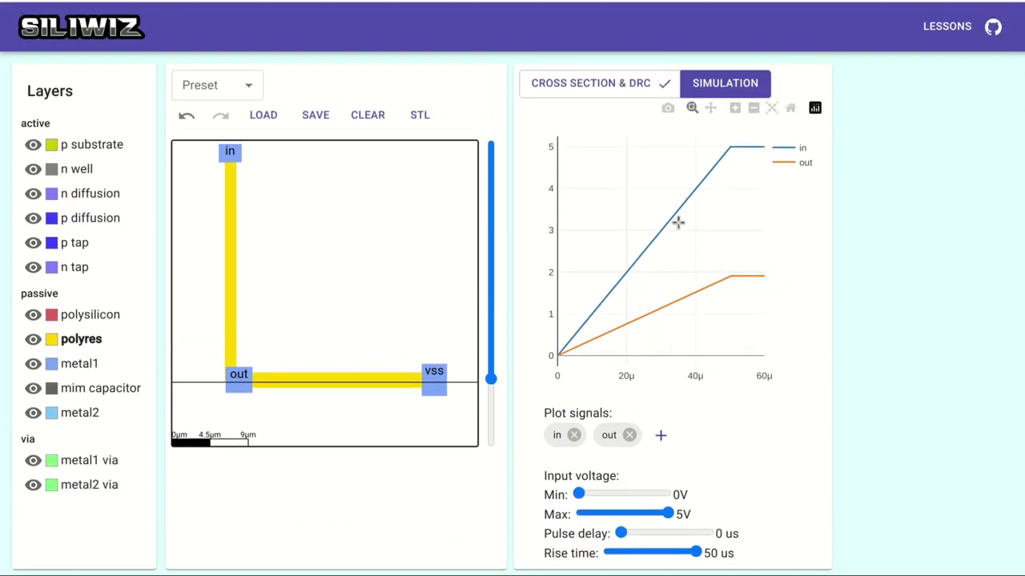
mouse_move(683, 196)
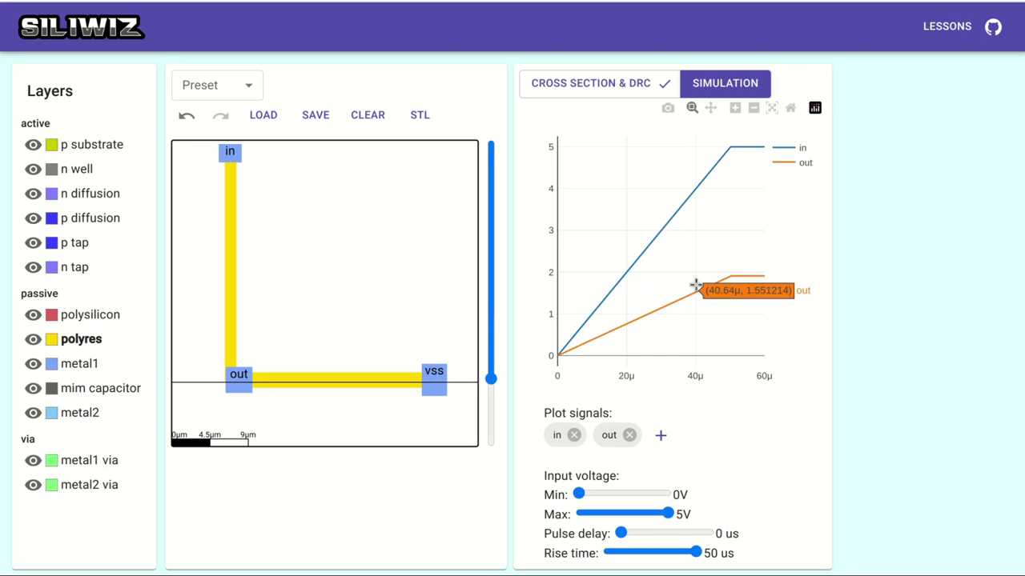
scroll(698, 229, down, 4)
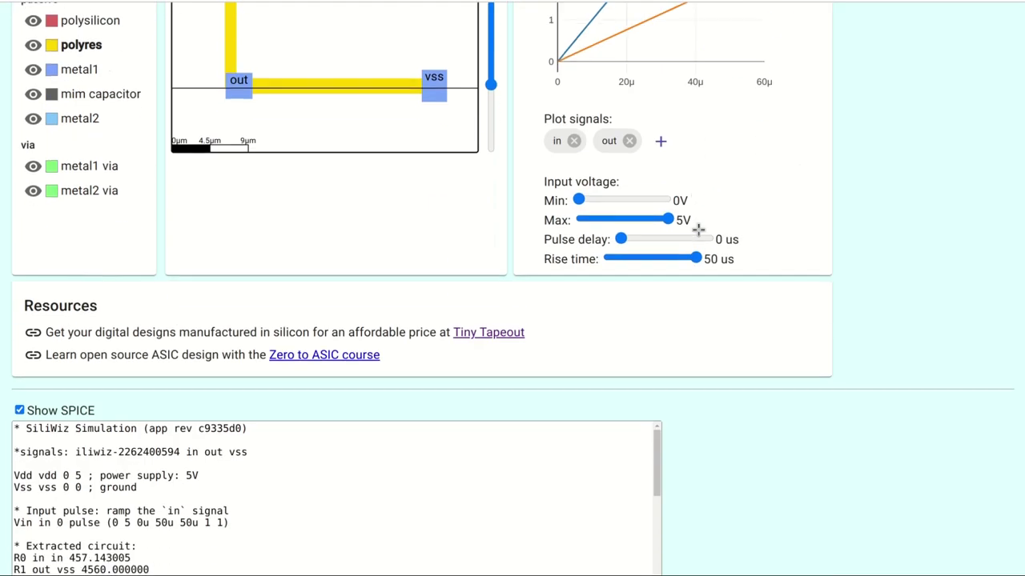
Step: Replace the polyres strip between the out and vss pads with an even narrower one and check its resistance in the SPICE netlist
scroll(305, 208, down, 1)
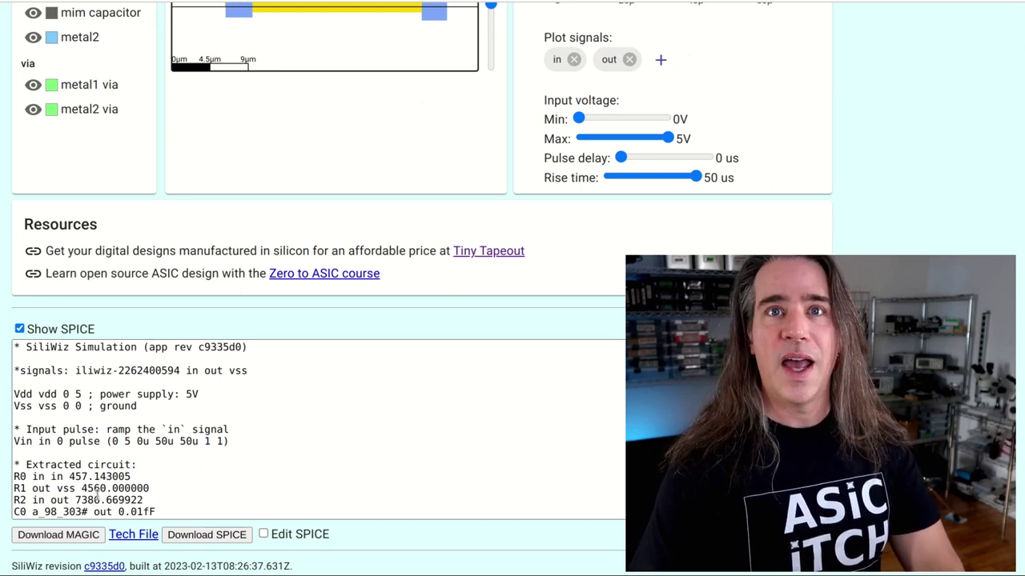
scroll(116, 472, up, 5)
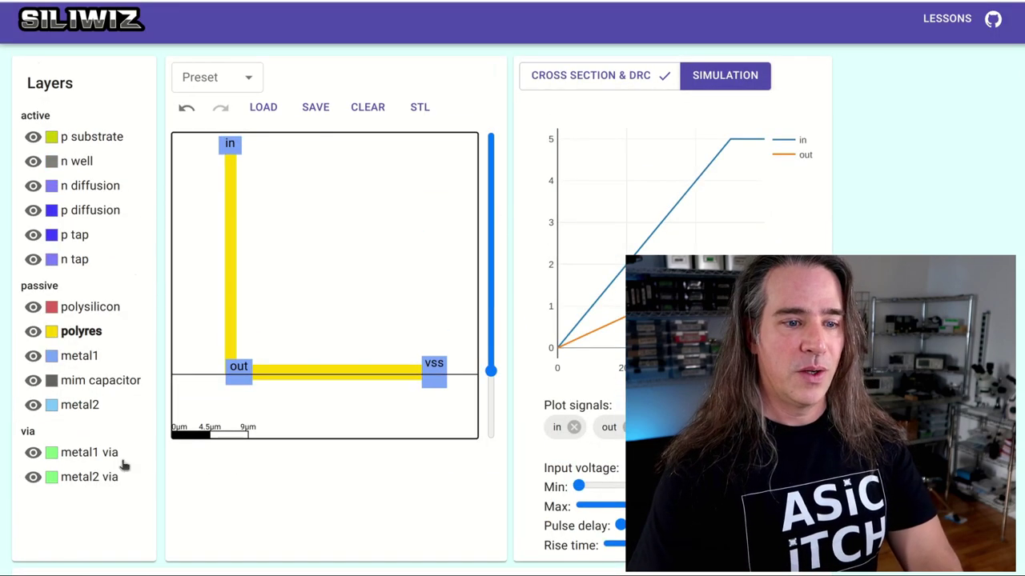
right_click(313, 370)
click(369, 385)
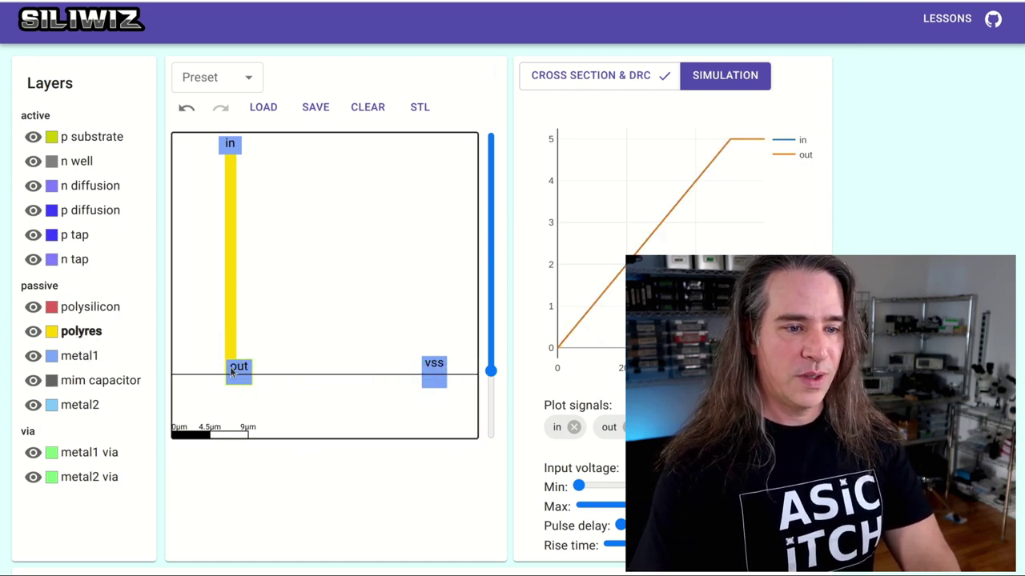
drag(232, 370, 444, 380)
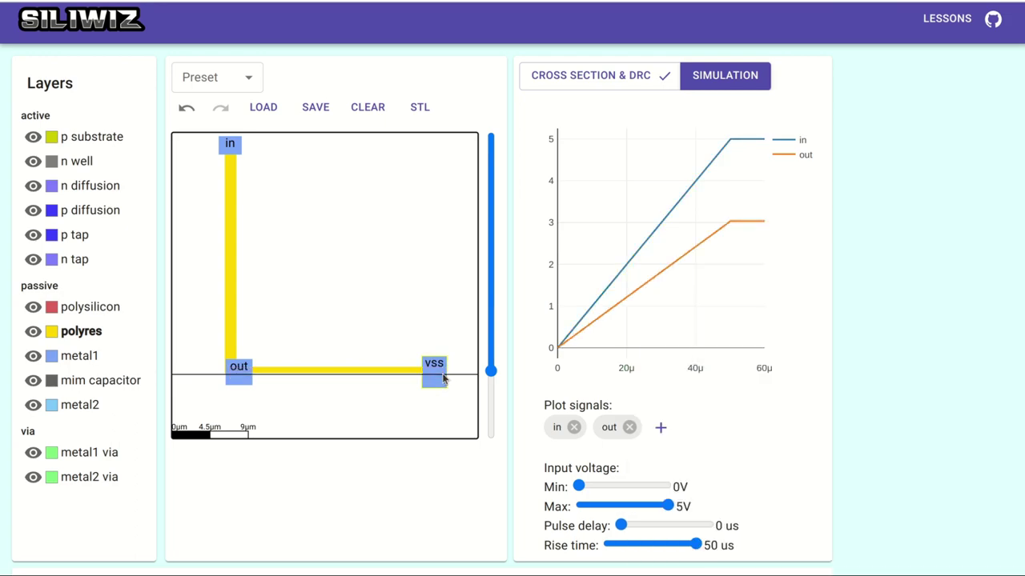
scroll(483, 329, down, 5)
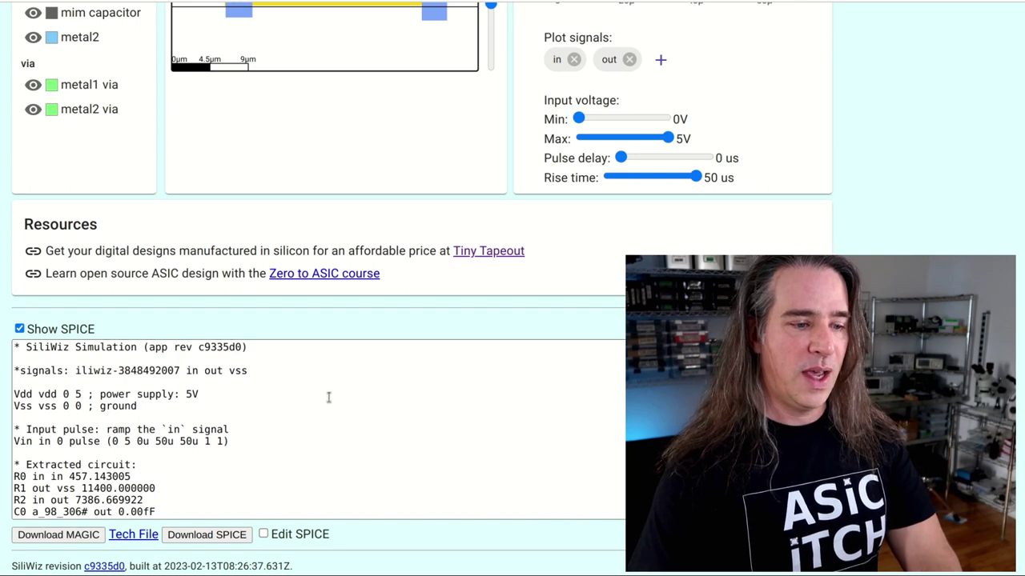
scroll(329, 398, up, 4)
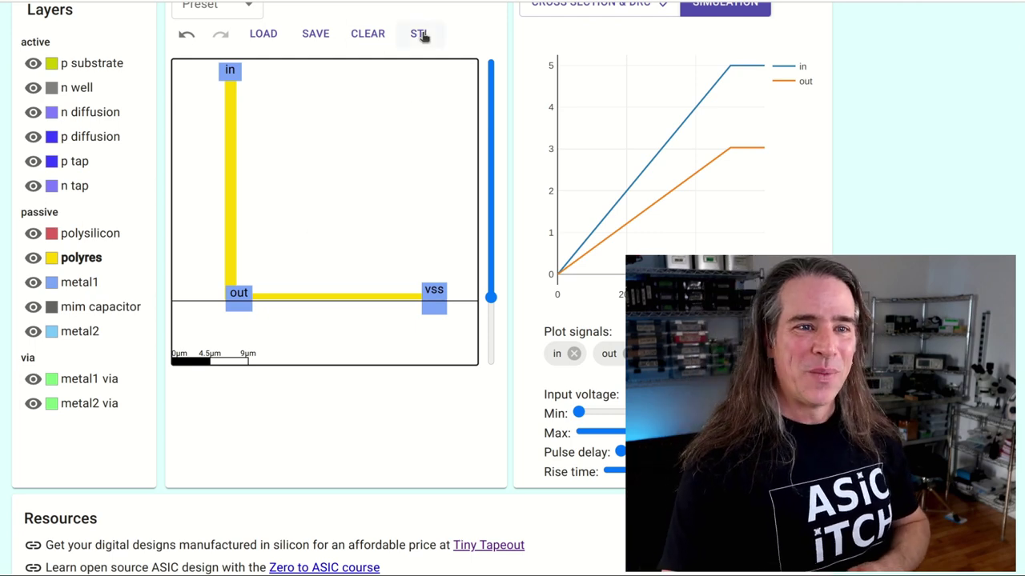
Step: Clear the voltage divider layout and draw a large p substrate rectangle filling most of the drawing area
click(364, 36)
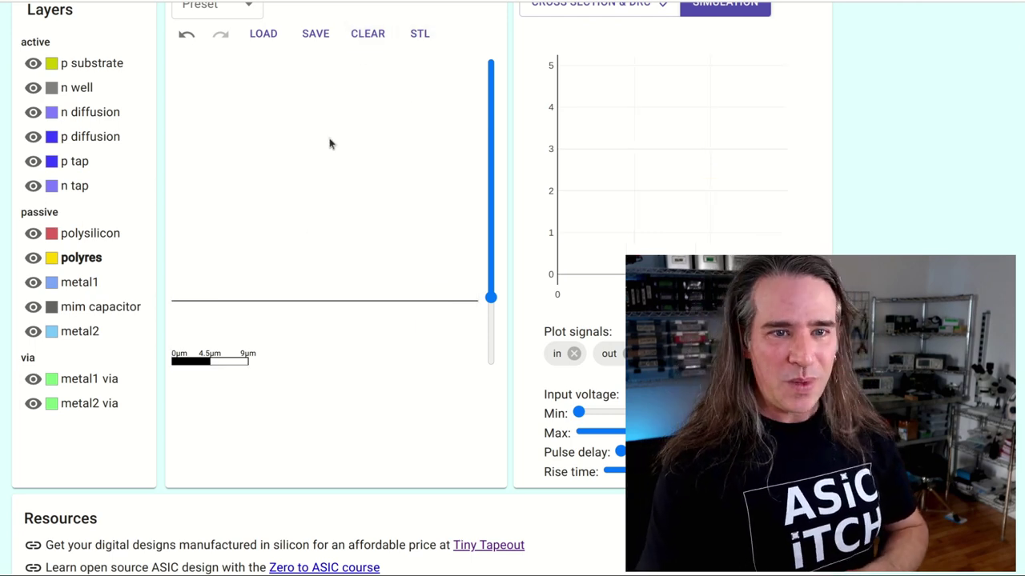
scroll(330, 143, up, 2)
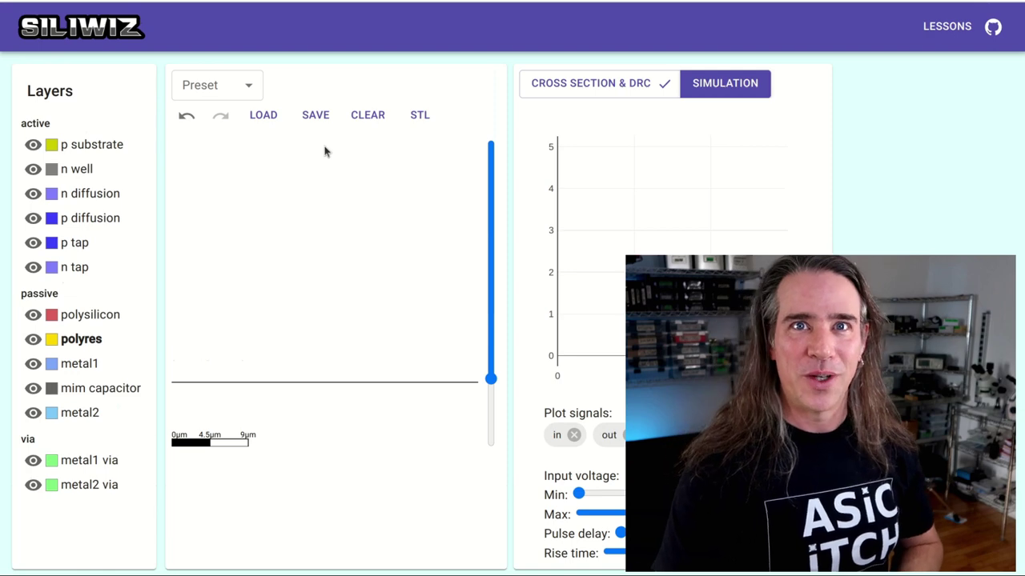
click(98, 145)
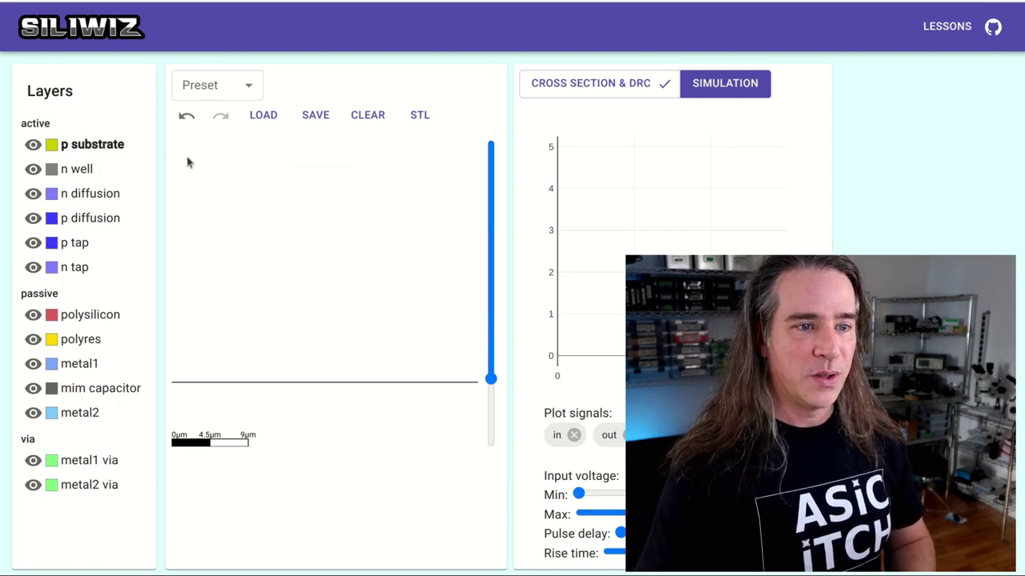
mouse_move(189, 157)
mouse_down()
mouse_move(459, 379)
mouse_move(460, 417)
mouse_up()
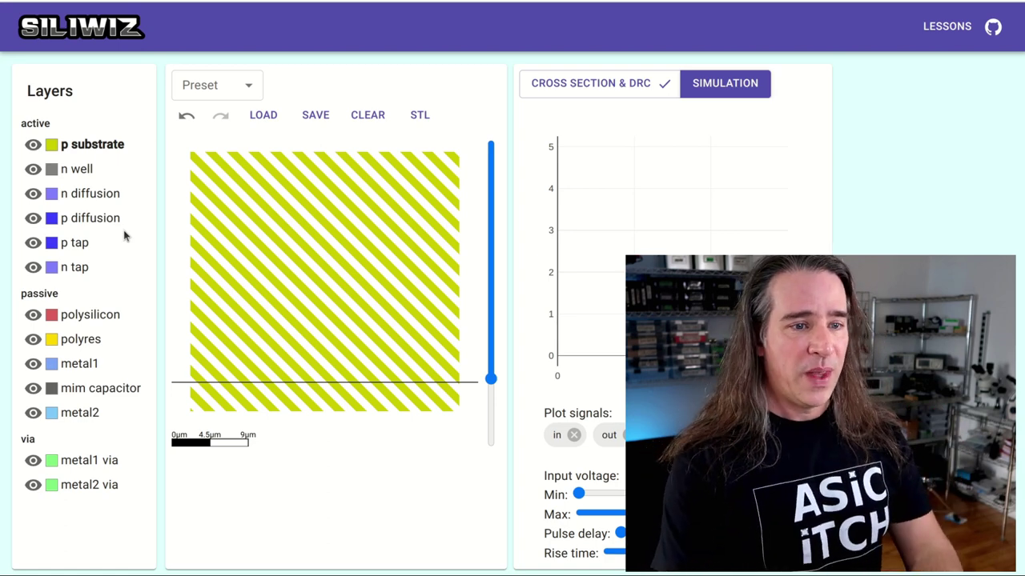
Step: Draw a vertical polysilicon strip about 5.7 µm wide mid-substrate and an n diffusion rectangle about 15.4 µm tall crossing it
click(91, 317)
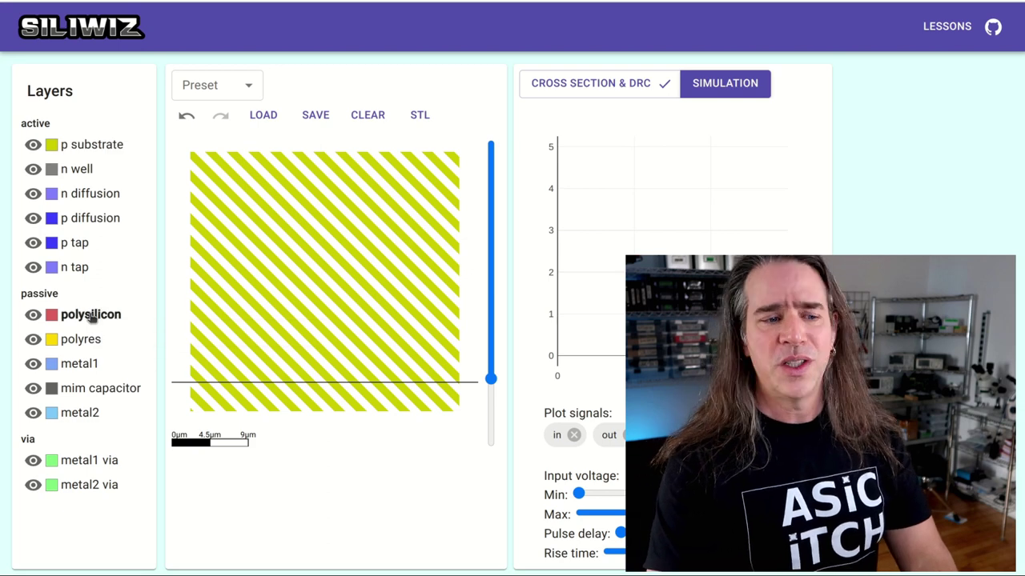
mouse_move(90, 346)
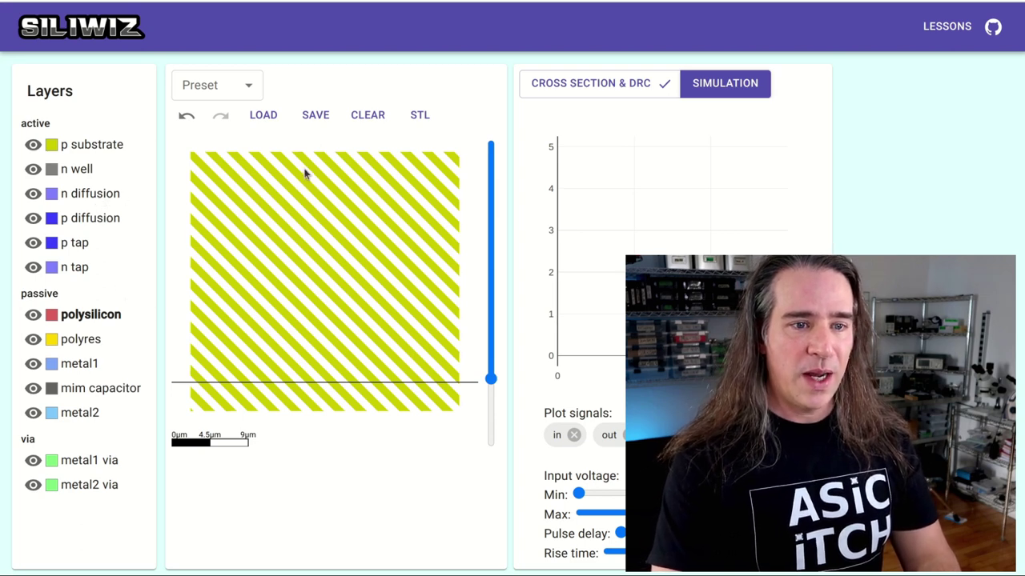
drag(302, 173, 350, 366)
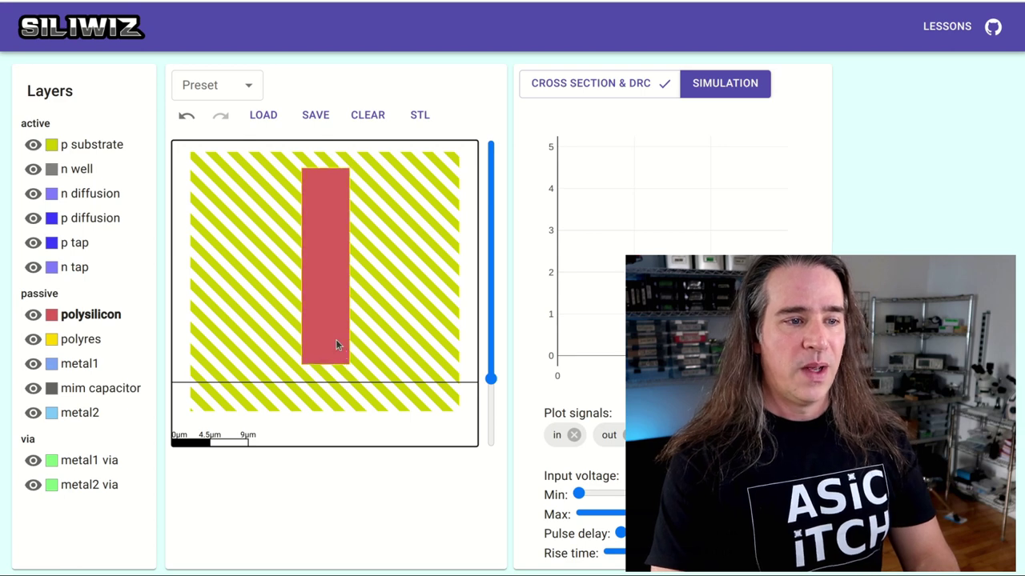
click(84, 194)
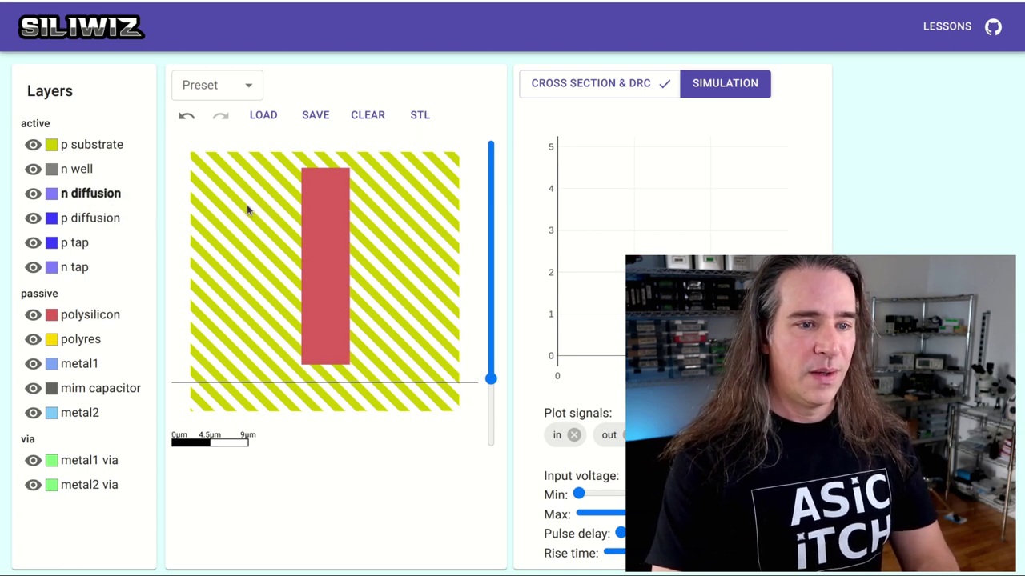
mouse_move(226, 177)
mouse_down()
mouse_move(391, 256)
mouse_move(450, 312)
mouse_move(439, 308)
mouse_up()
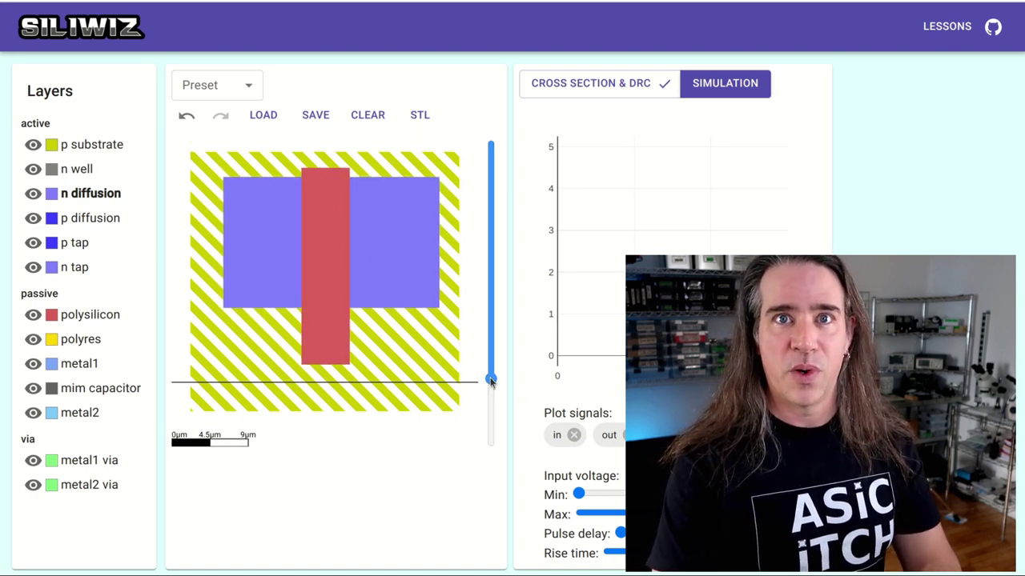
Step: Examine the cross section through the n diffusion and polysilicon gate, and the extracted nmos transistor in the SPICE netlist
drag(491, 381, 491, 247)
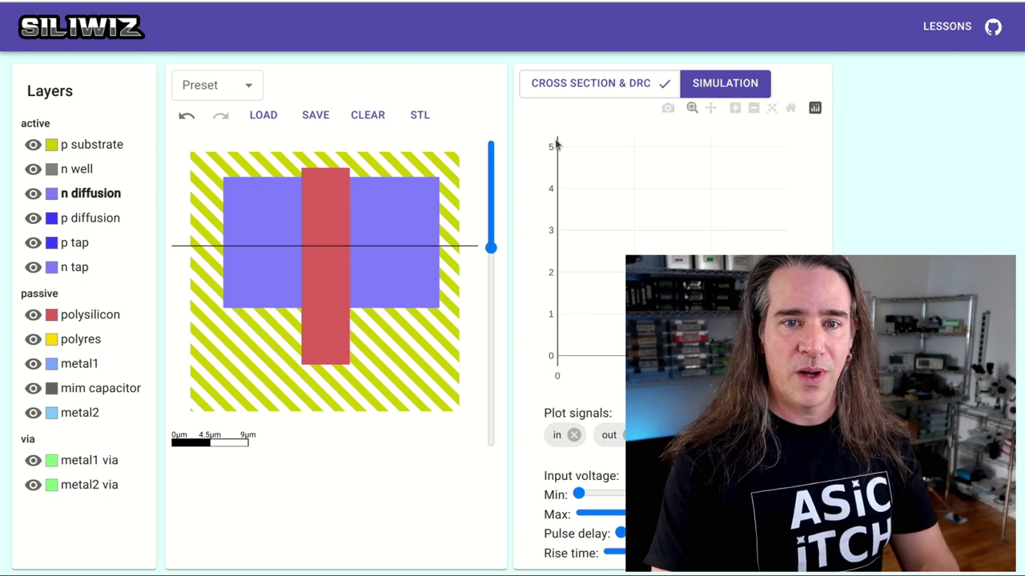
click(575, 82)
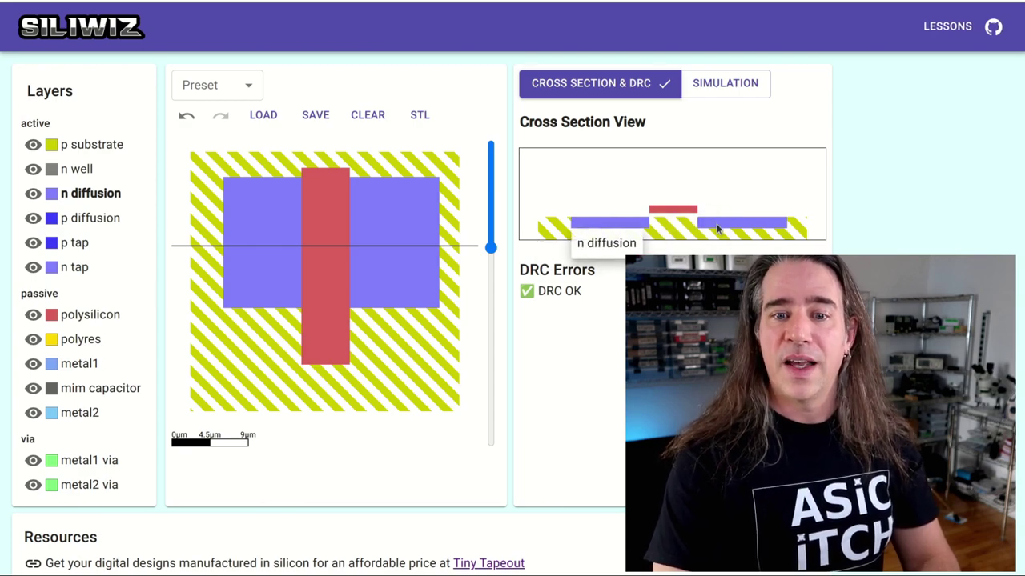
scroll(608, 392, down, 4)
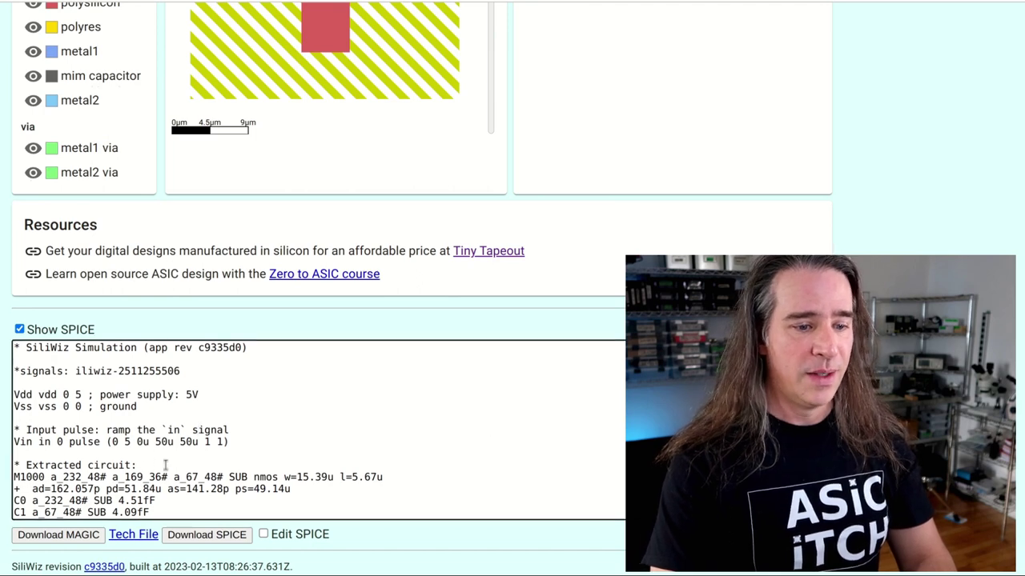
drag(167, 466, 309, 493)
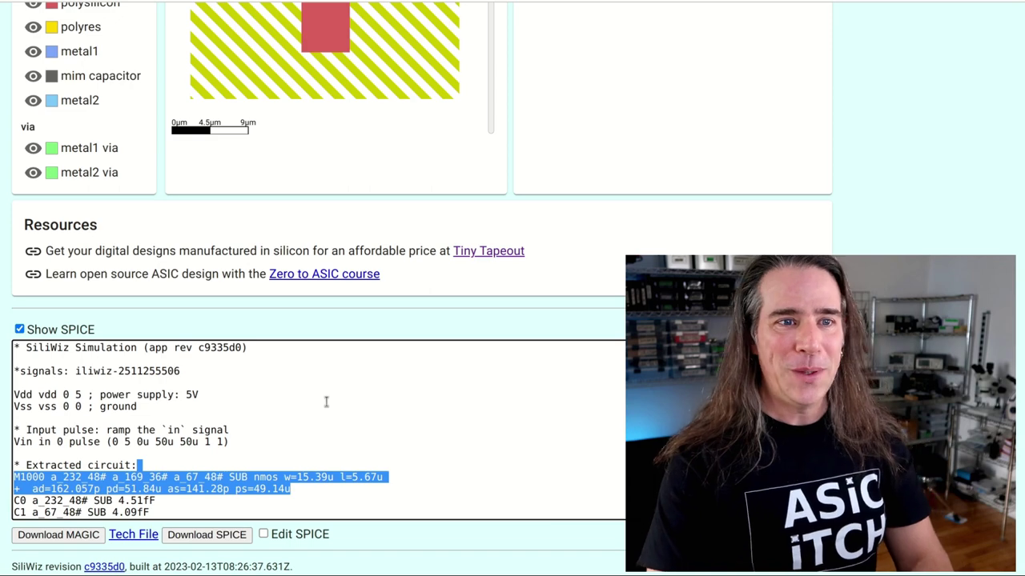
scroll(330, 319, up, 5)
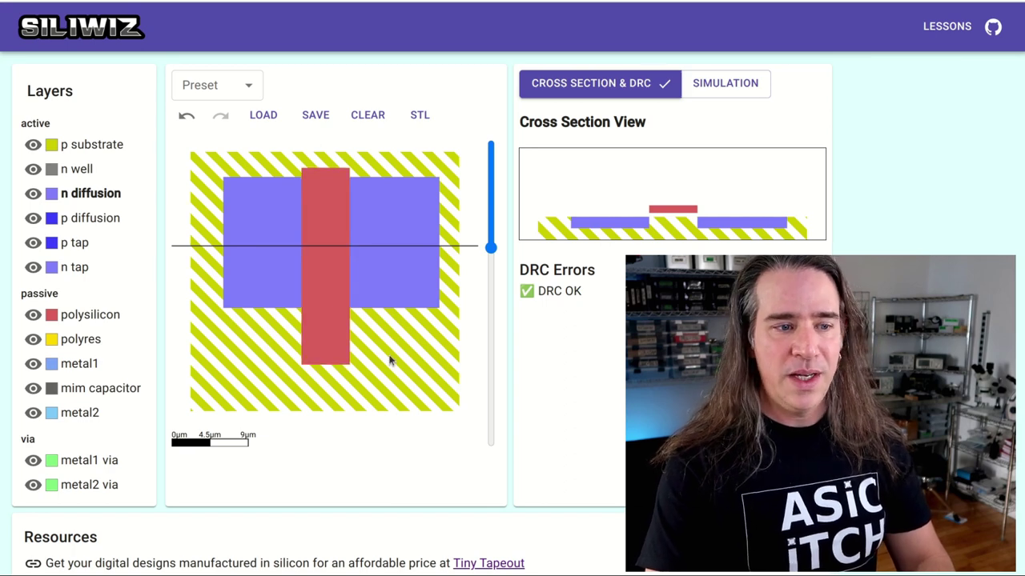
Step: Draw a small p tap in the lower-right corner of the p substrate and move the cross-section line through it
click(74, 244)
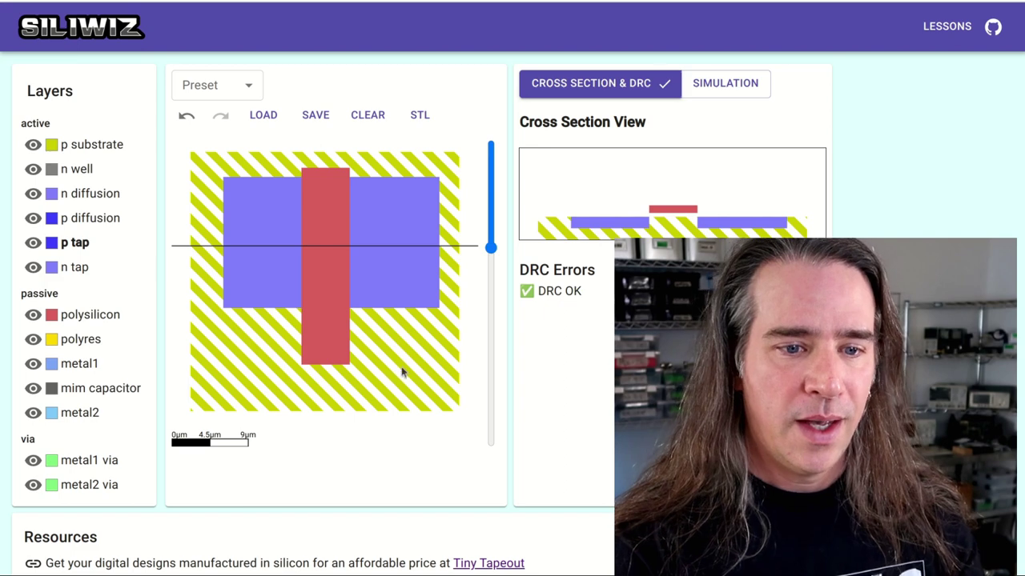
drag(400, 356, 449, 416)
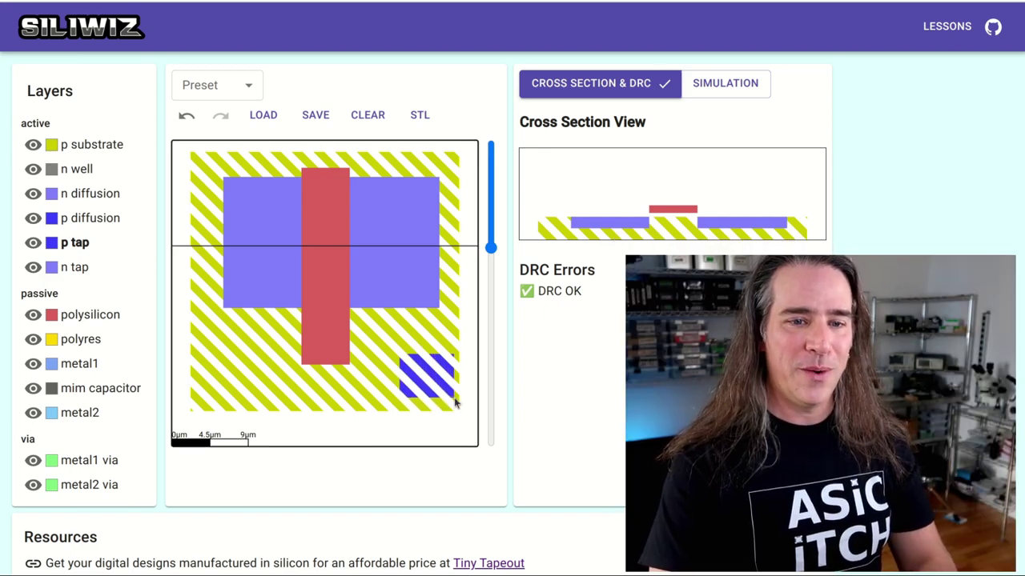
drag(496, 250, 494, 378)
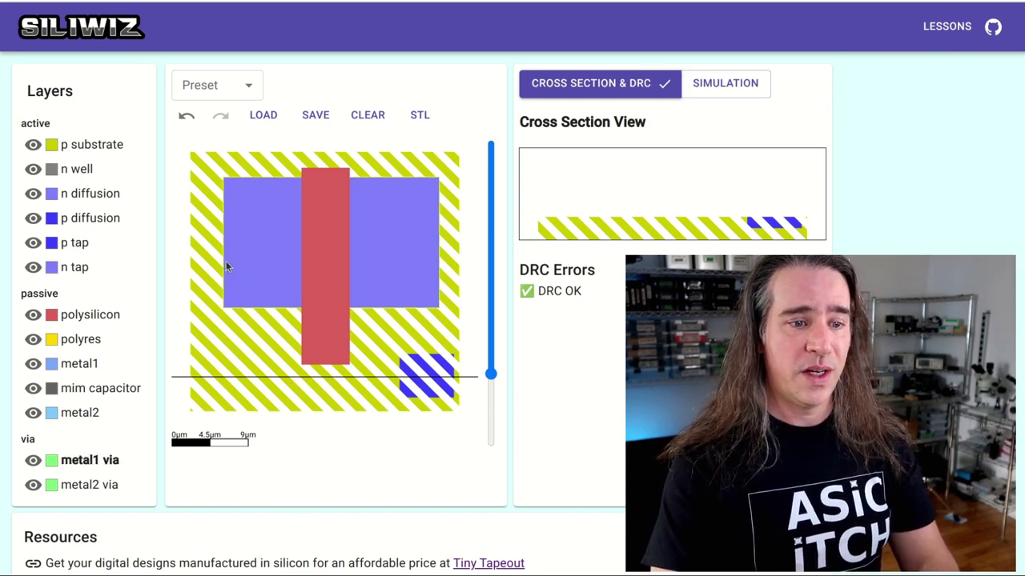
Step: Place metal1 vias on both sides of the n diffusion, on the lower end of the polysilicon gate and on the p tap
drag(225, 263, 269, 300)
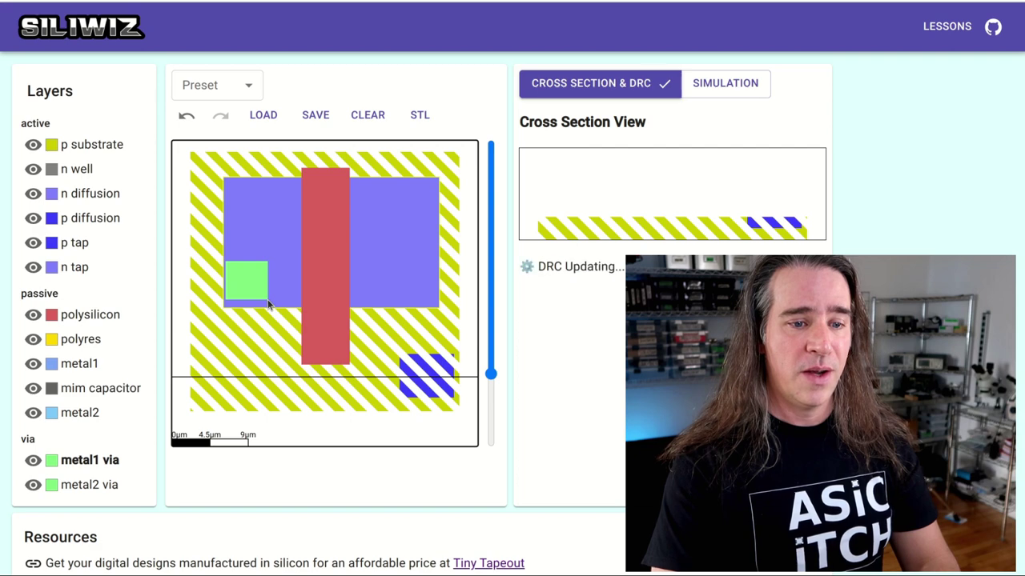
click(314, 320)
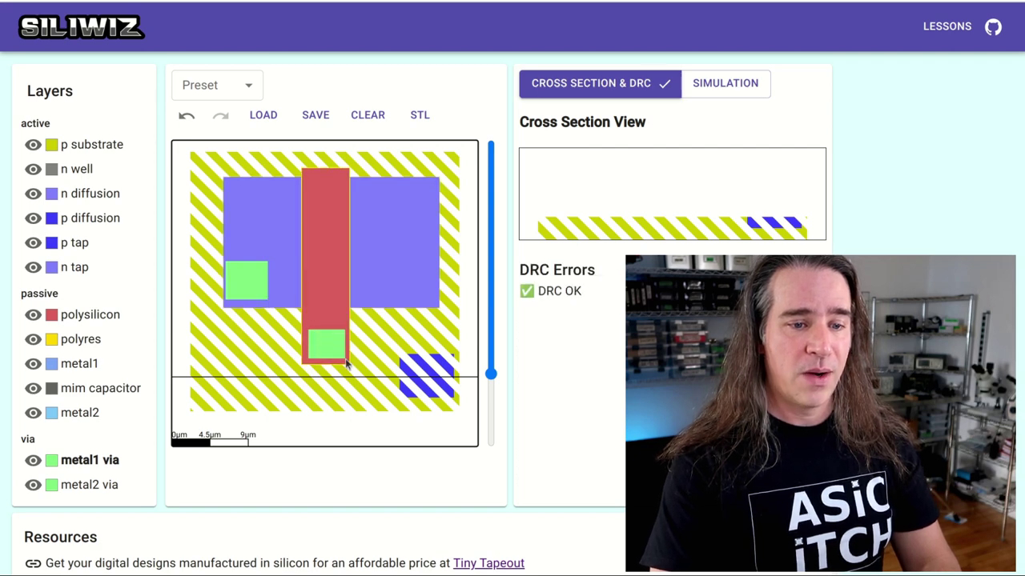
drag(395, 270, 438, 313)
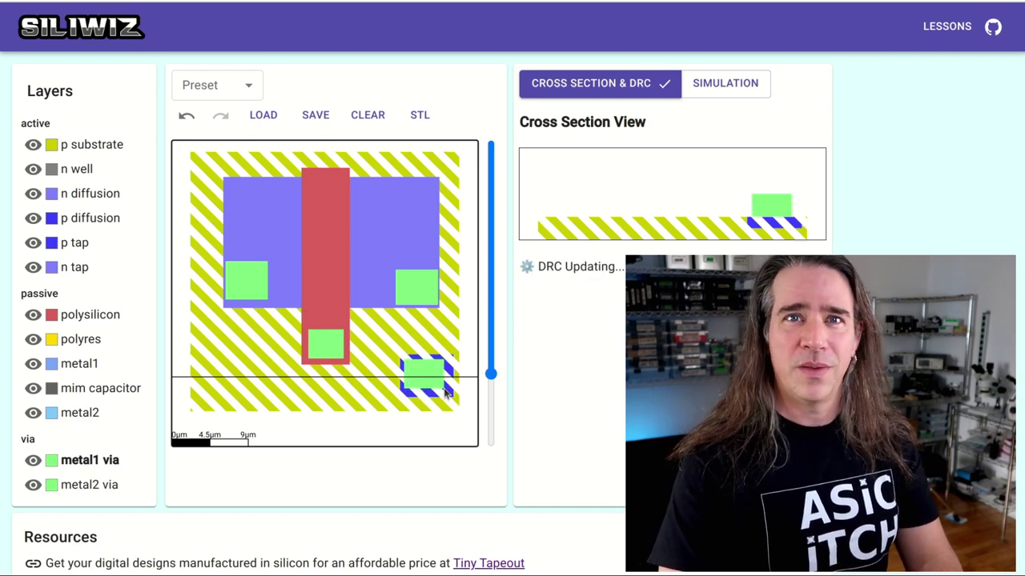
Step: Cover the four vias with metal1 pads and move the cross-section line through the two n diffusion contacts
click(80, 366)
drag(228, 266, 256, 309)
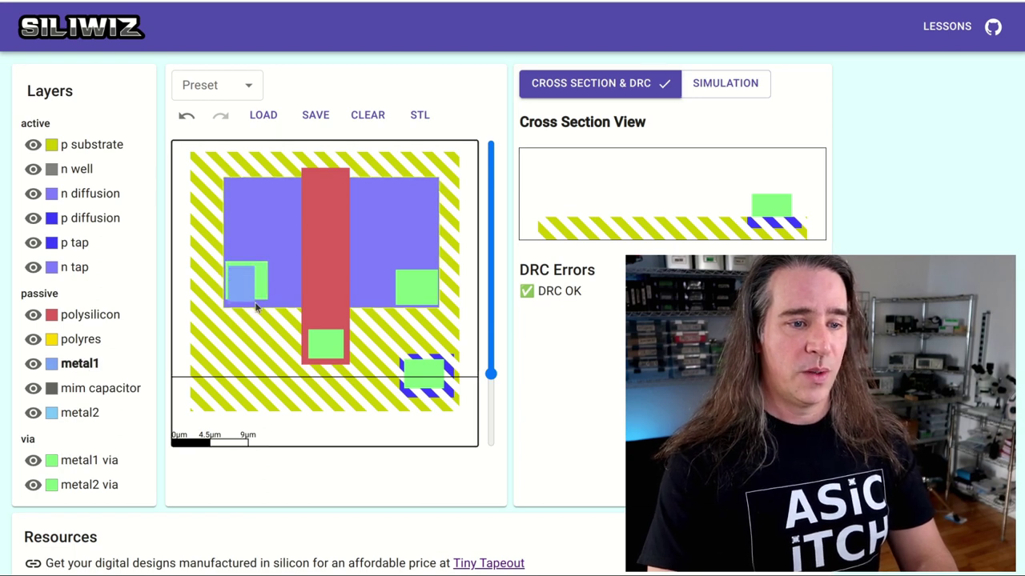
drag(397, 270, 437, 313)
drag(308, 333, 447, 392)
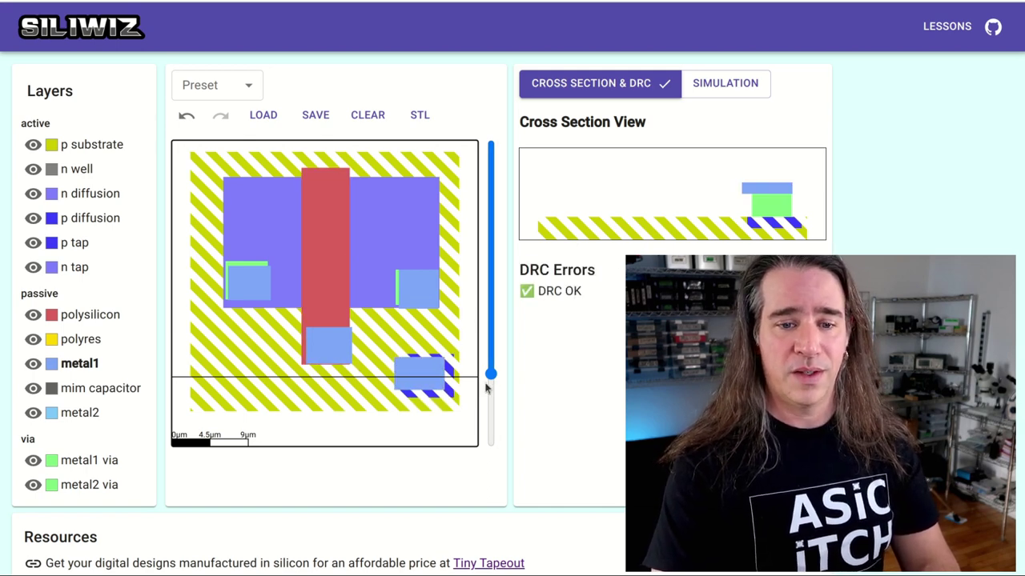
drag(490, 374, 490, 285)
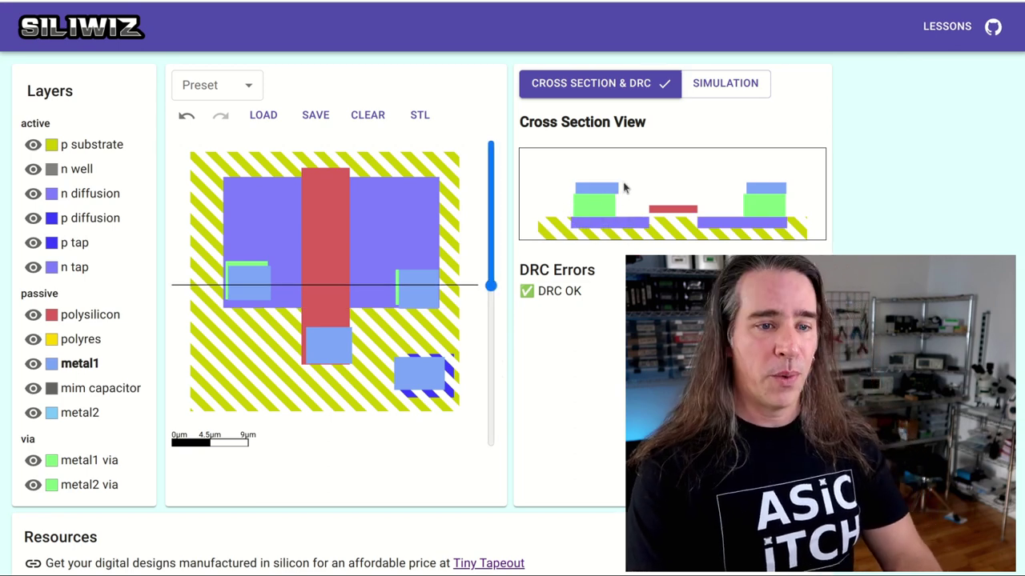
Step: Label the metal1 pad on the left n diffusion vss and the pad on the polysilicon gate in
right_click(249, 278)
key(s)
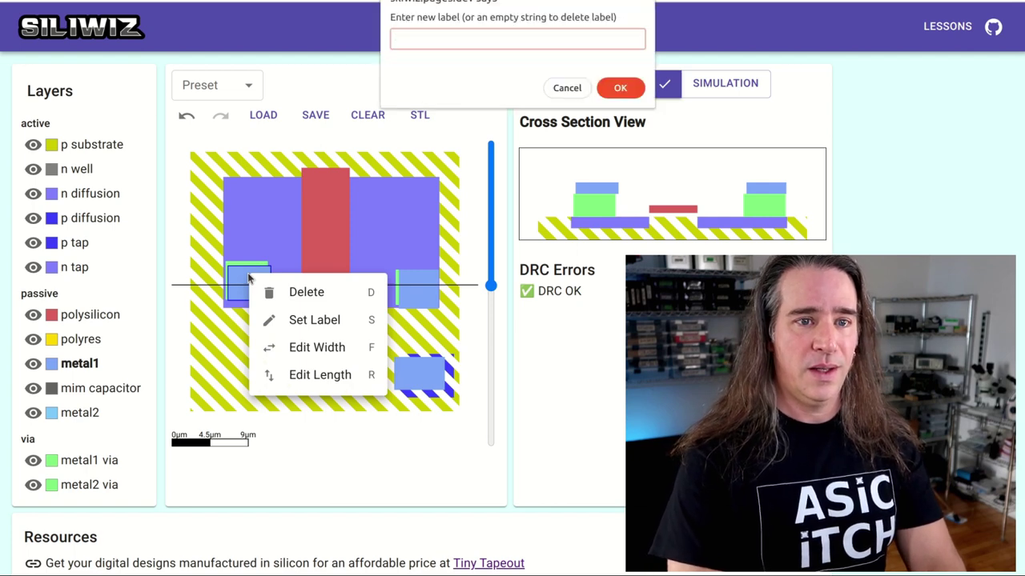
key(Return)
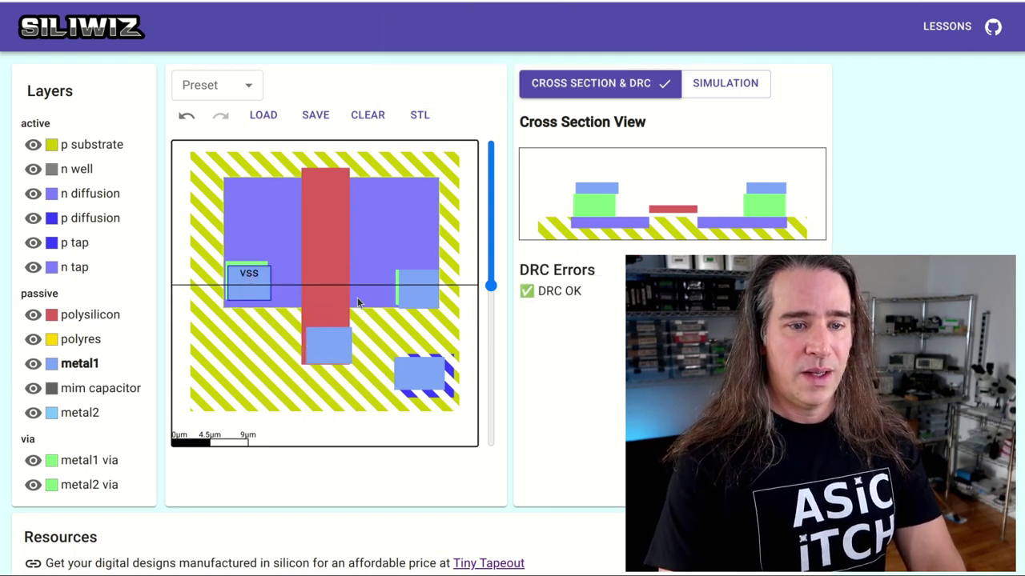
right_click(321, 347)
key(s)
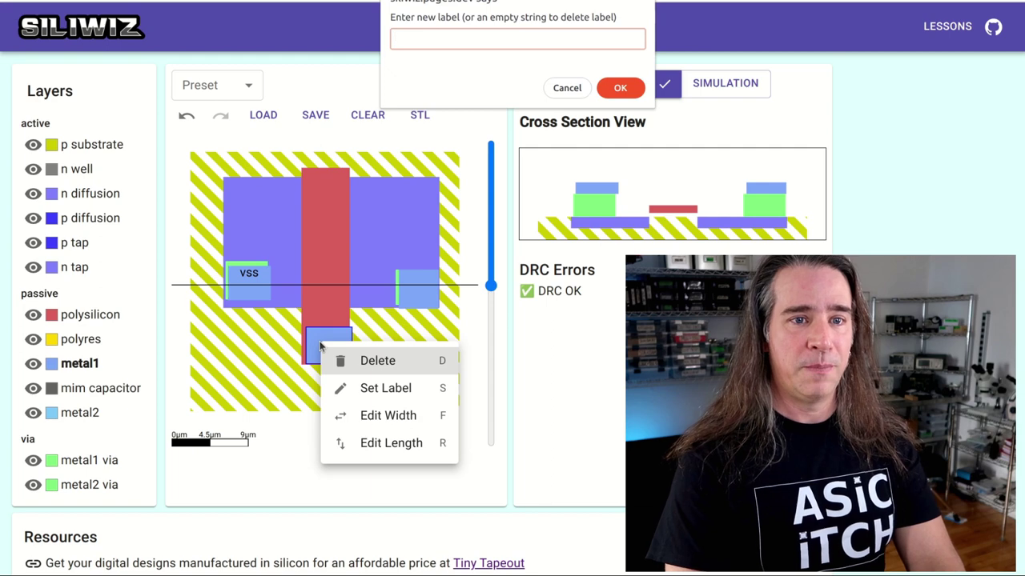
key(Return)
Step: Label the metal1 pad on the right side of the n diffusion vdd
right_click(418, 296)
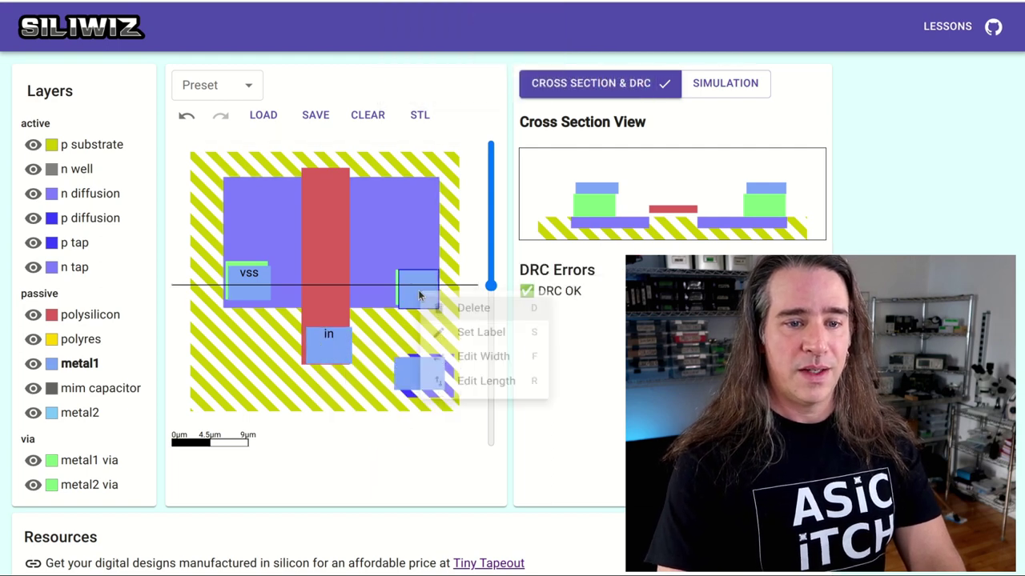
text(s)
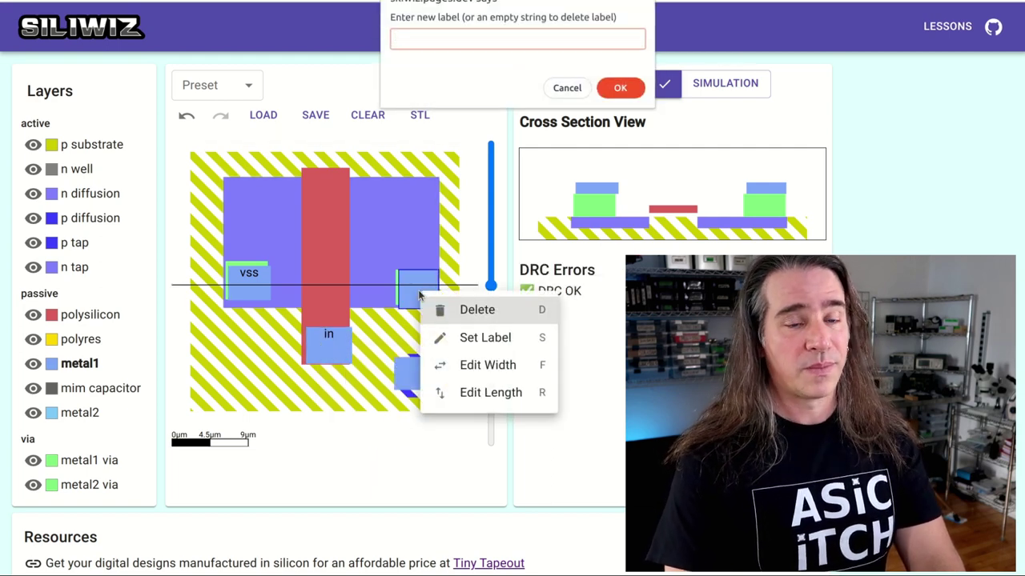
text(vdd)
key(Return)
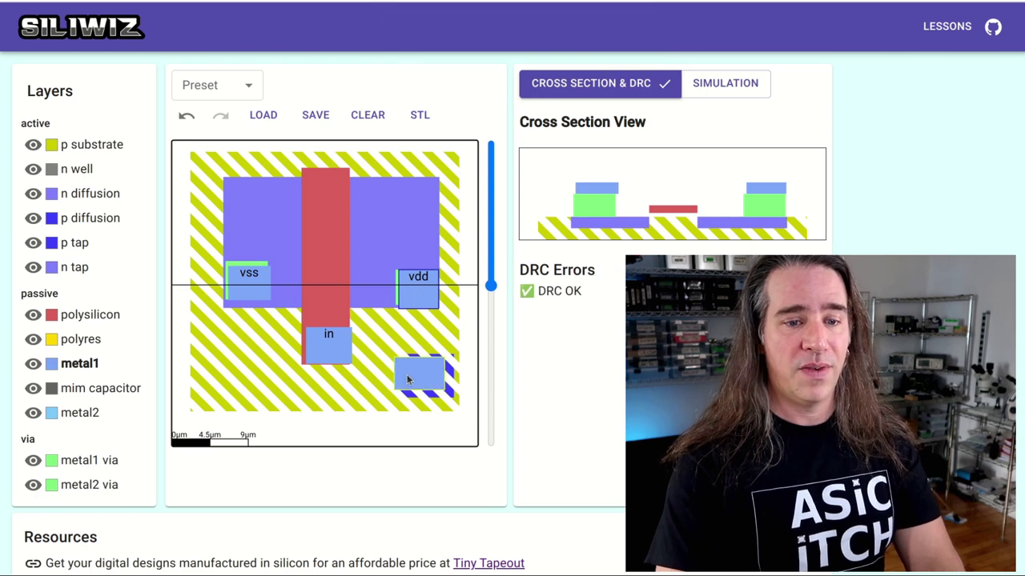
Step: Label the metal1 pad on the p tap vss
right_click(408, 380)
text(s)
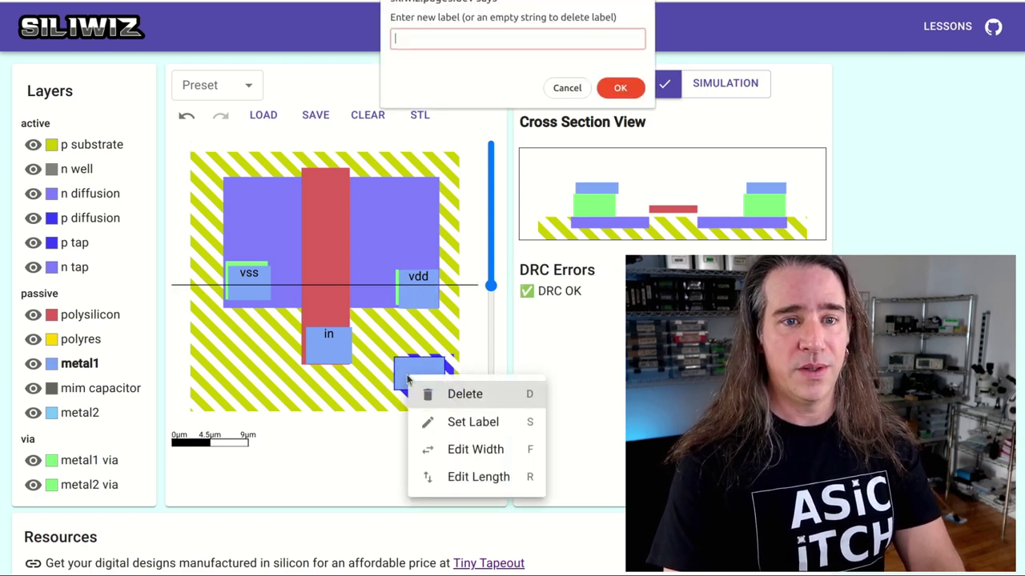
text(vss)
key(Return)
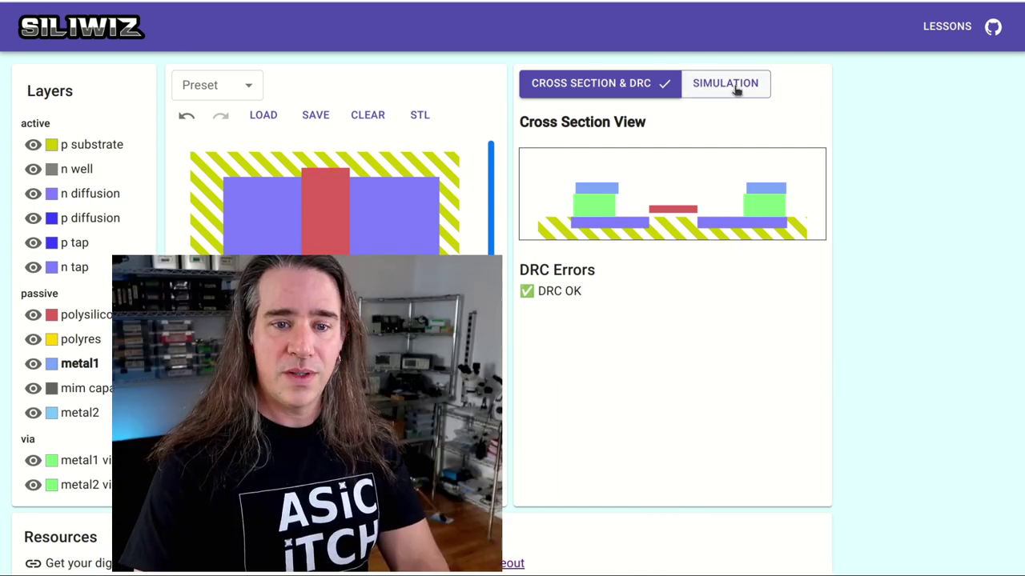
Step: Show the simulation, replace the out signal in the plot with i(vdd)*-1000, and examine the drain current curve
click(734, 86)
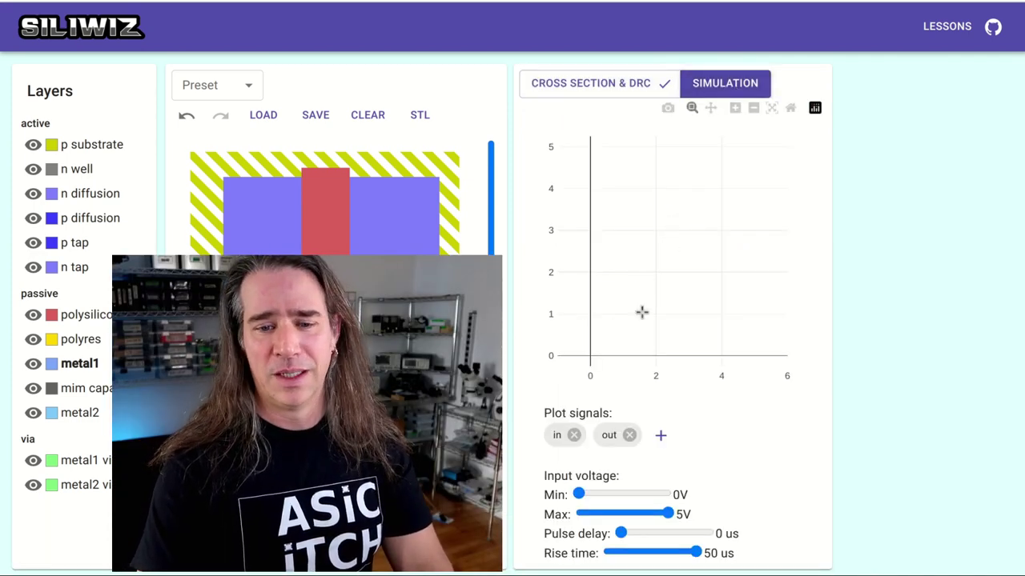
click(629, 436)
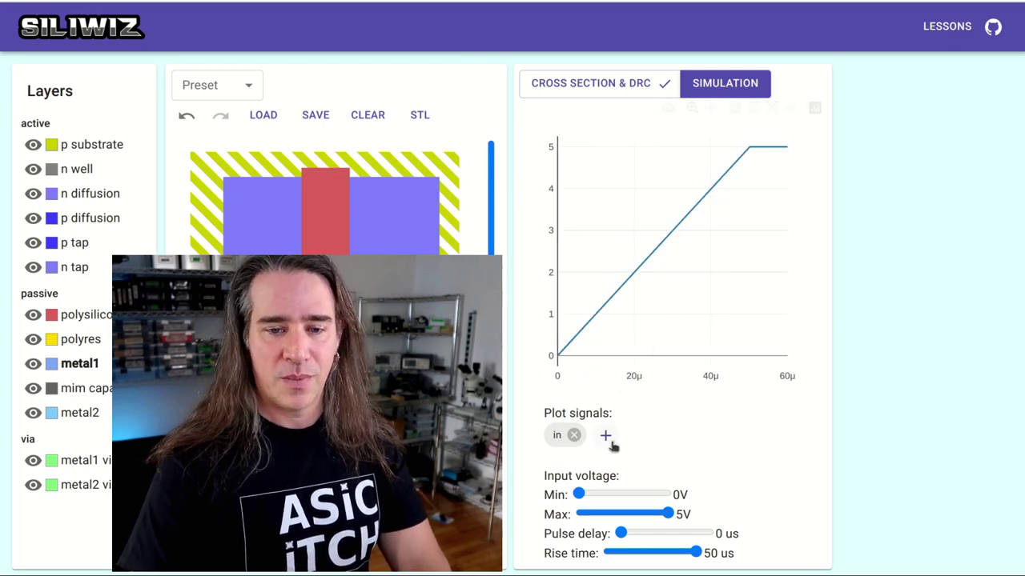
click(605, 437)
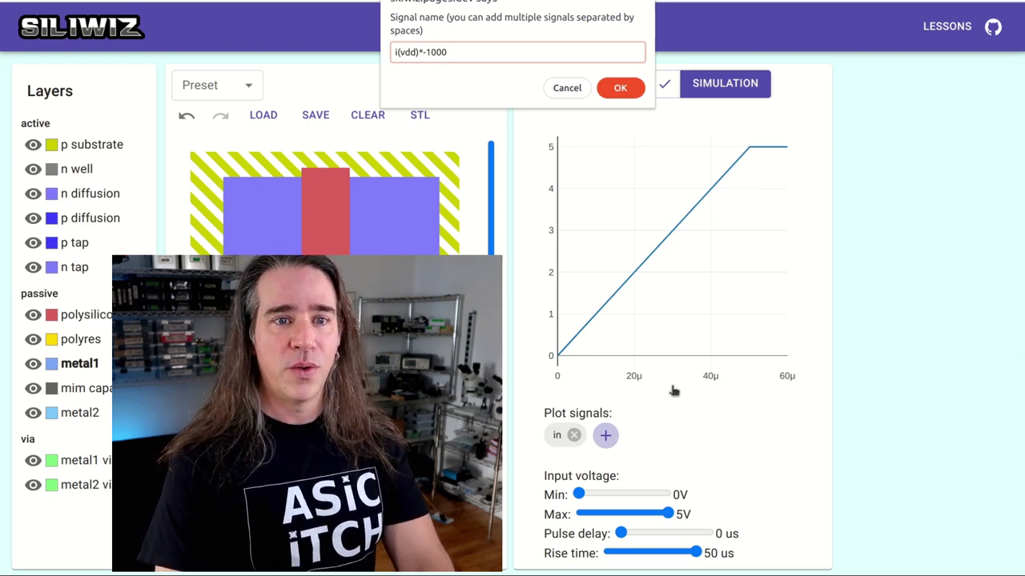
key(Return)
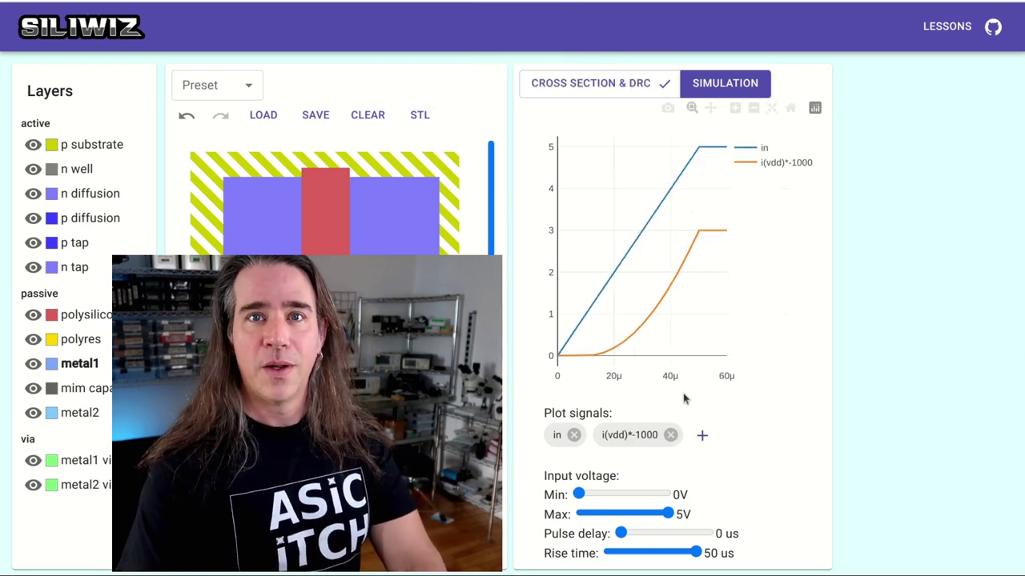
mouse_move(674, 284)
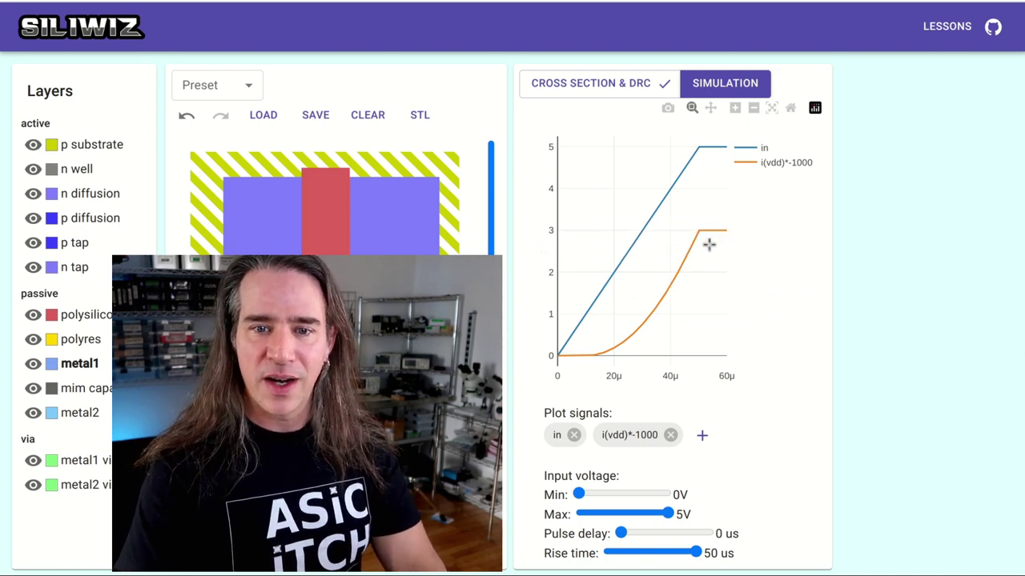
mouse_move(702, 231)
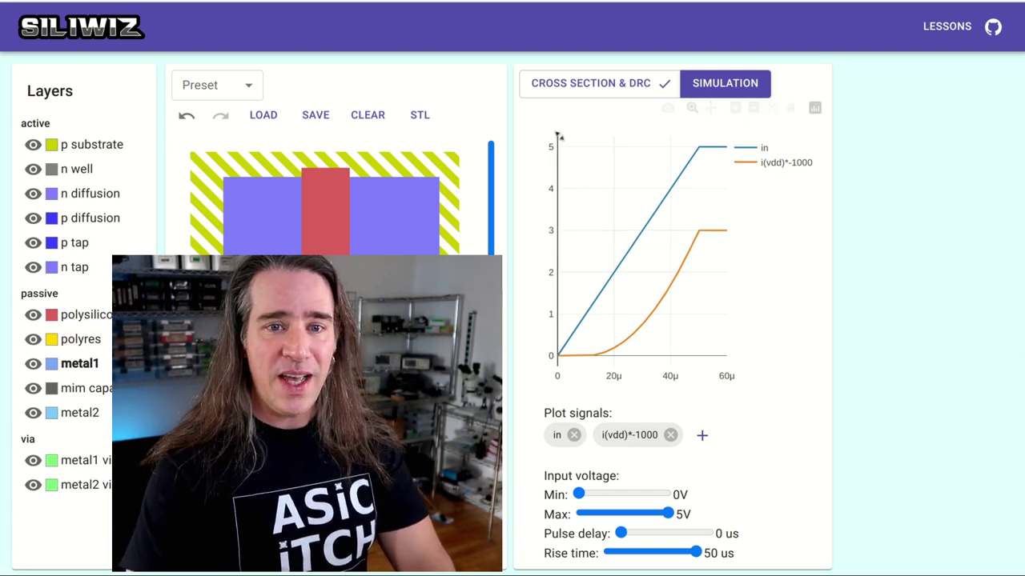
Step: Replace the polysilicon gate with a much narrower polysilicon strip running vertically across the n diffusion and under the in pad
click(567, 88)
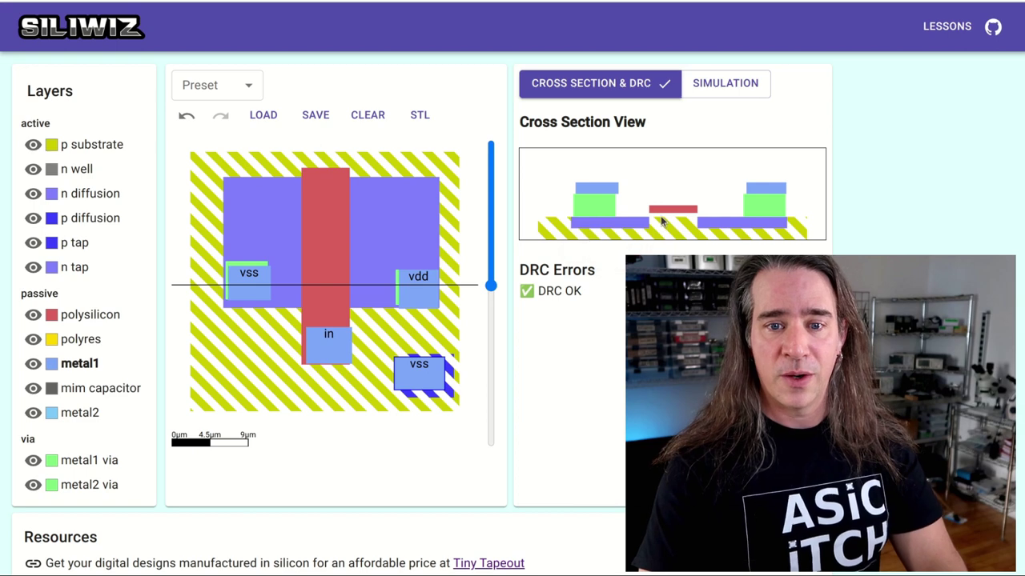
right_click(322, 253)
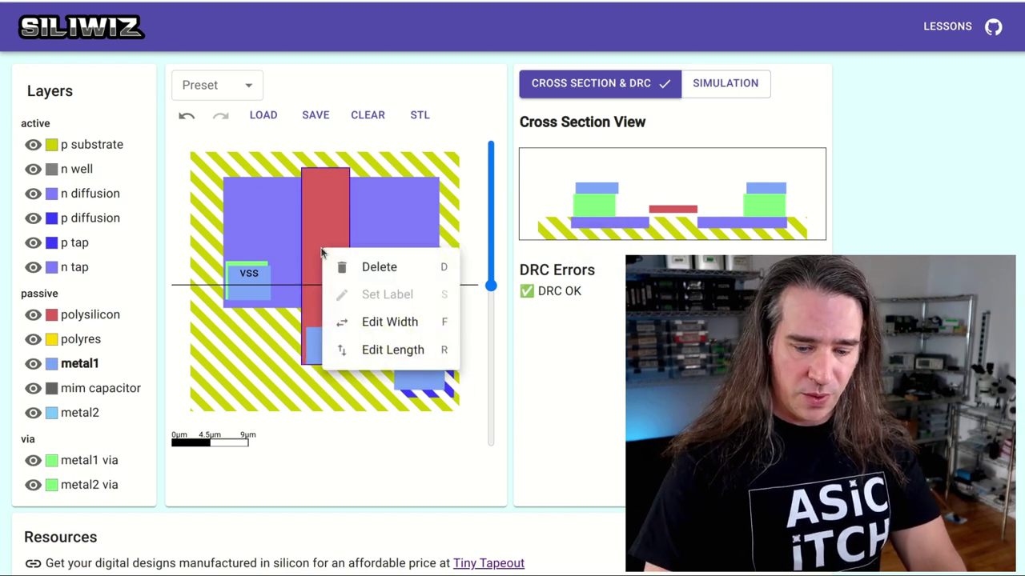
key(d)
click(142, 316)
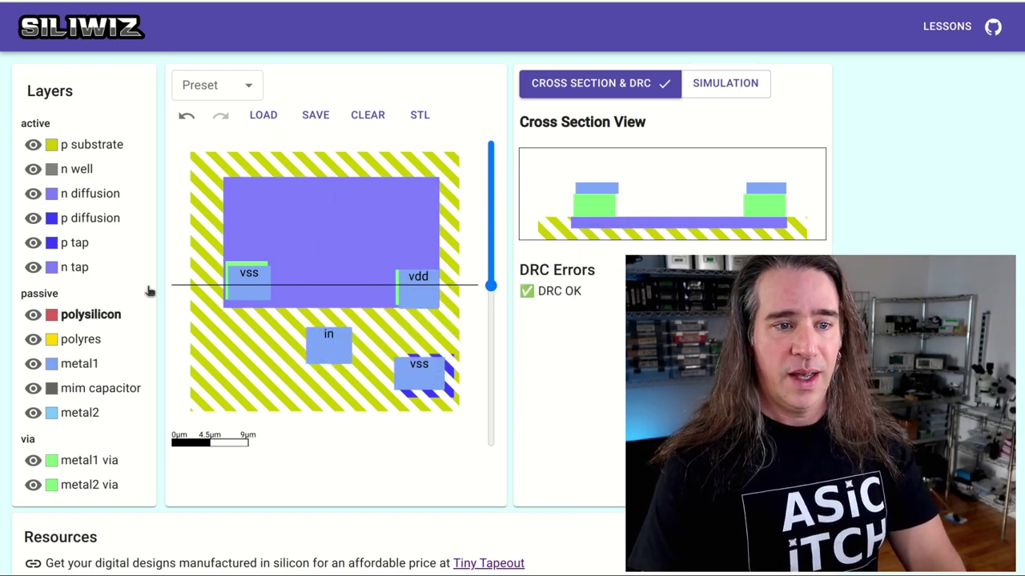
drag(318, 168, 342, 341)
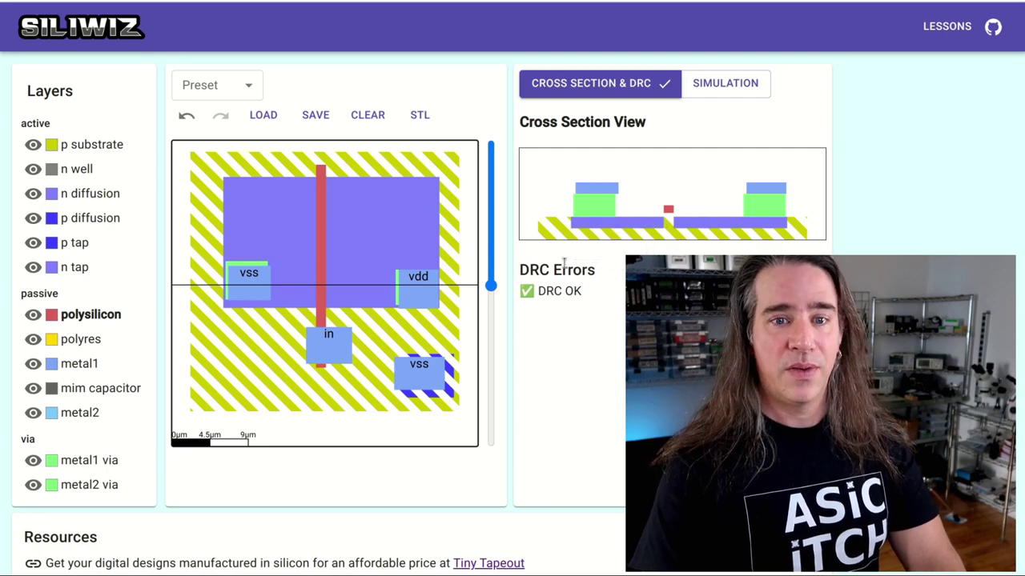
Step: View the simulated current of the narrow-gate MOSFET and inspect its extracted circuit in the SPICE listing
click(715, 90)
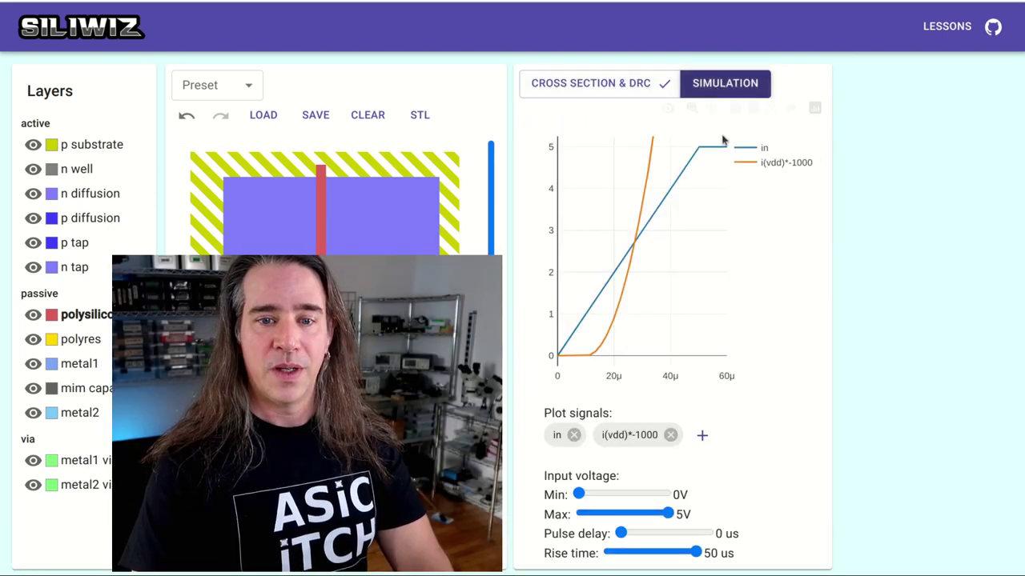
scroll(531, 334, down, 4)
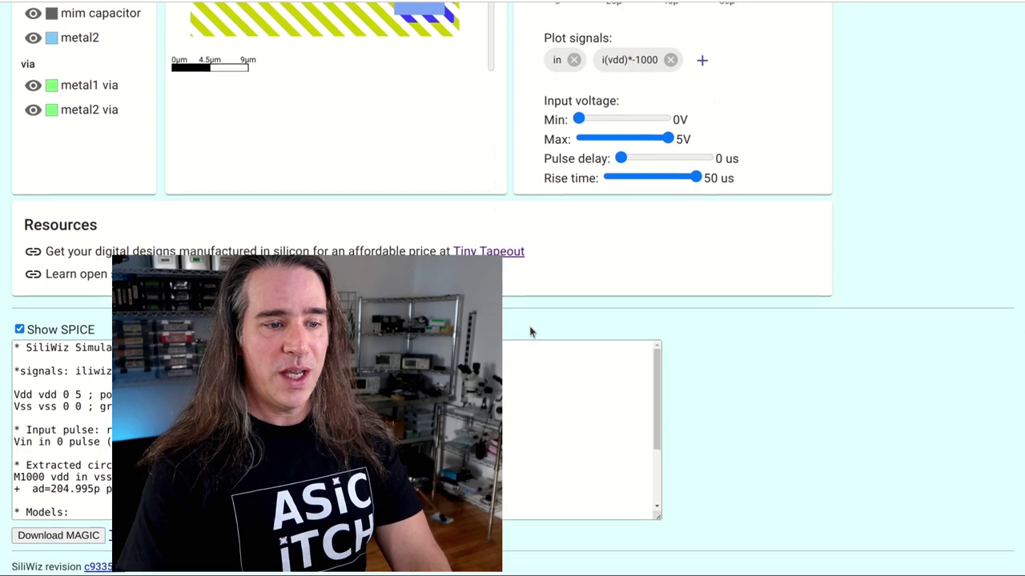
scroll(530, 333, up, 4)
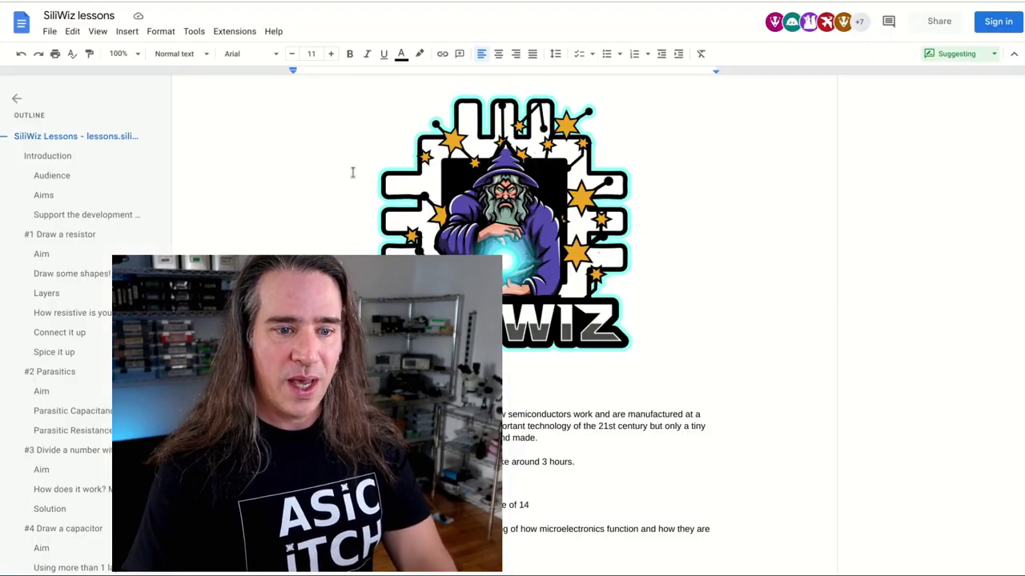
Step: Look through the SiliWiz lessons document from the introduction to the maximum capacitance section of the capacitor lesson
scroll(353, 172, down, 15)
scroll(352, 172, down, 20)
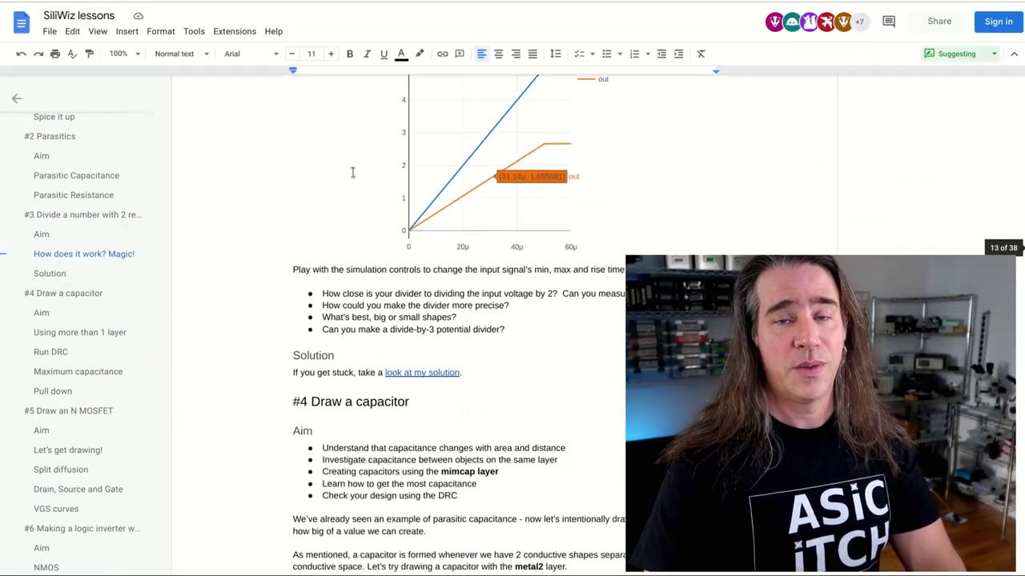
scroll(353, 172, down, 10)
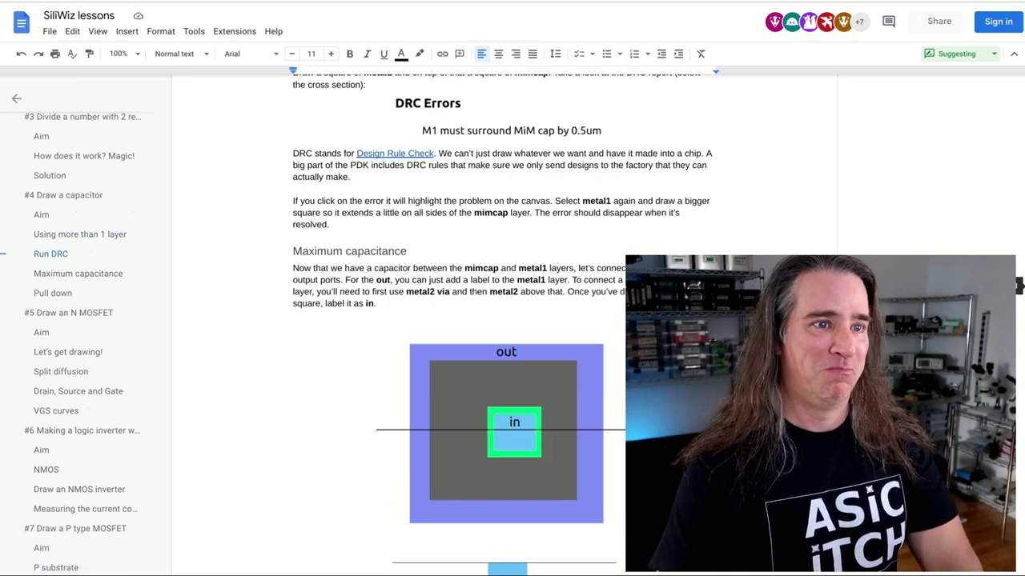